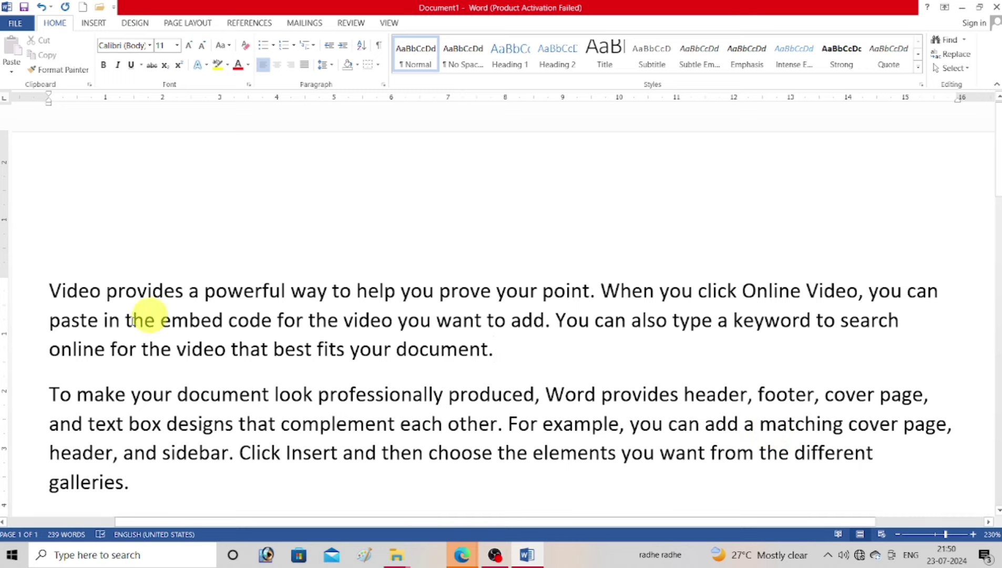
Select and deselect parts of the first line by dragging, Shift+Right, Shift+End and F2
left_click(48, 292)
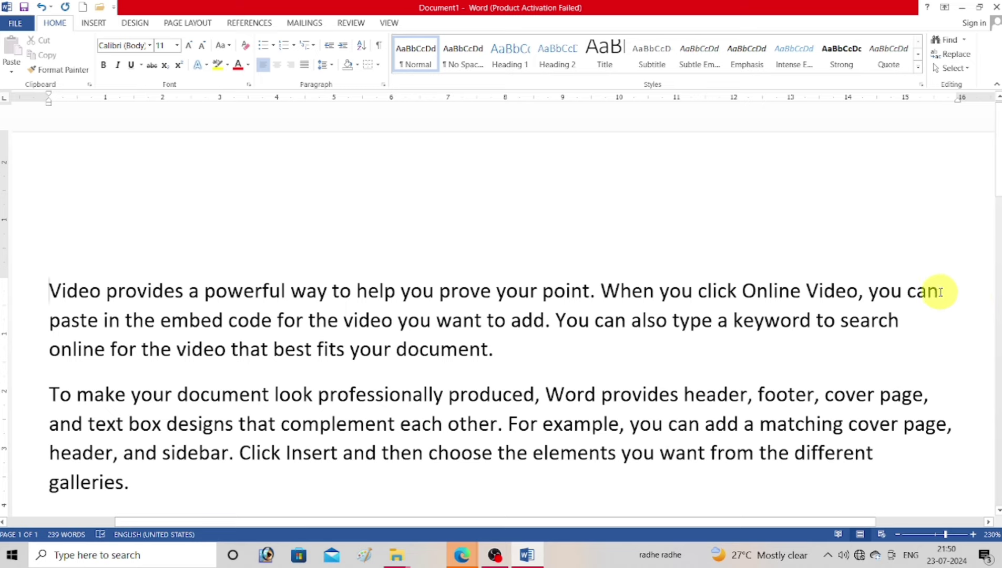
left_click_drag(941, 291, 76, 269)
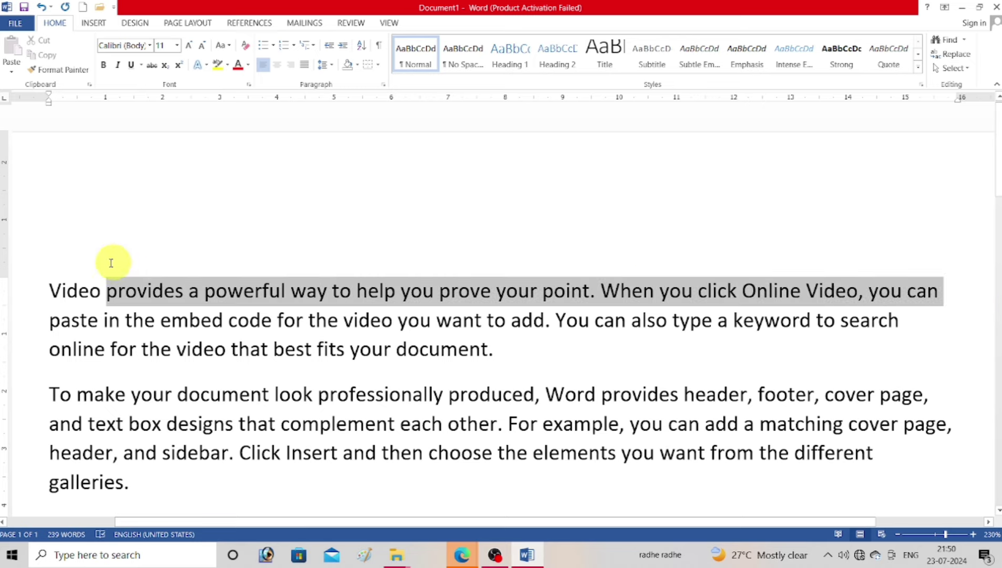
left_click(50, 290)
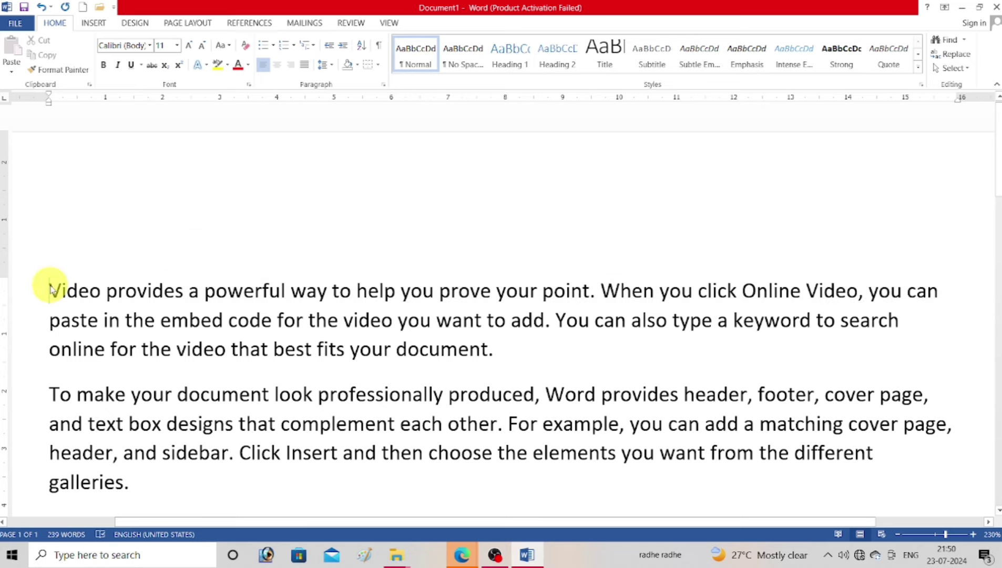
mouse_move(961, 290)
left_mouse_down()
mouse_move(284, 241)
mouse_move(74, 261)
left_mouse_up()
left_click(50, 287)
key("shift+Right")
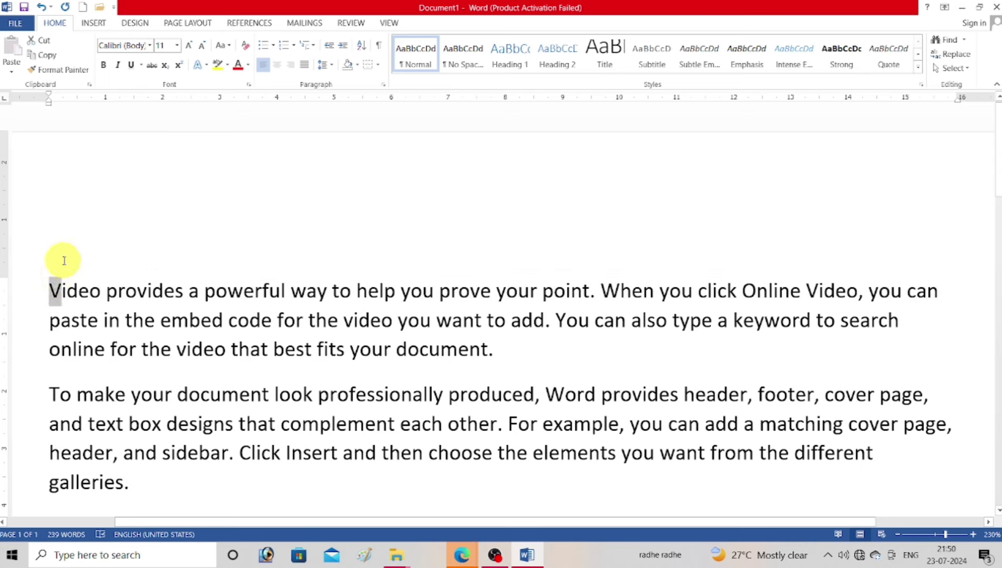
key("shift+Right")
key("shift+Right")
key("shift+Right")
key("shift+Right")
key("shift+Right")
key("shift+Right")
key("shift+Right")
key("shift+Right")
key("shift+Right")
key("shift+Right")
key("shift+Right")
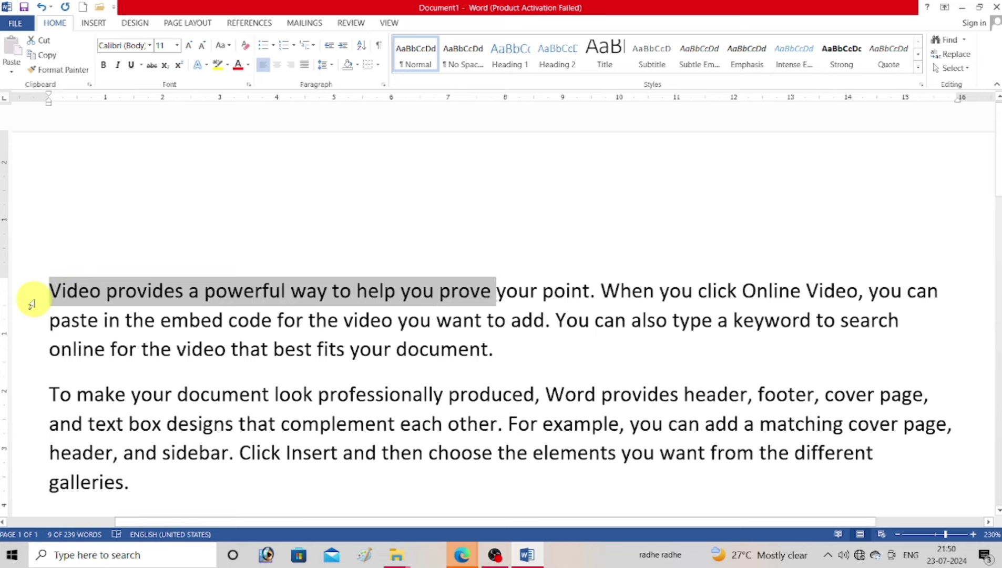
left_click(50, 293)
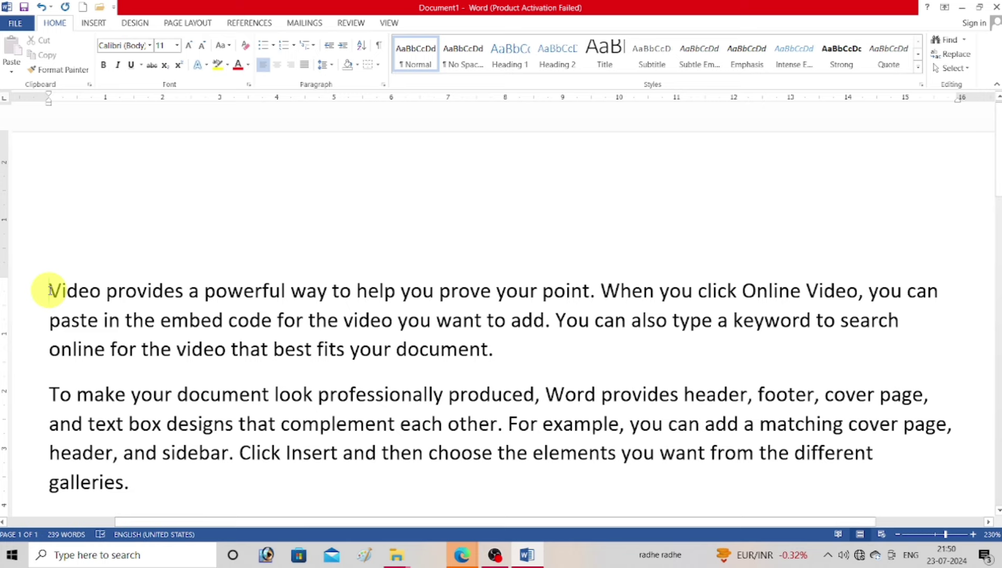
key("shift+End")
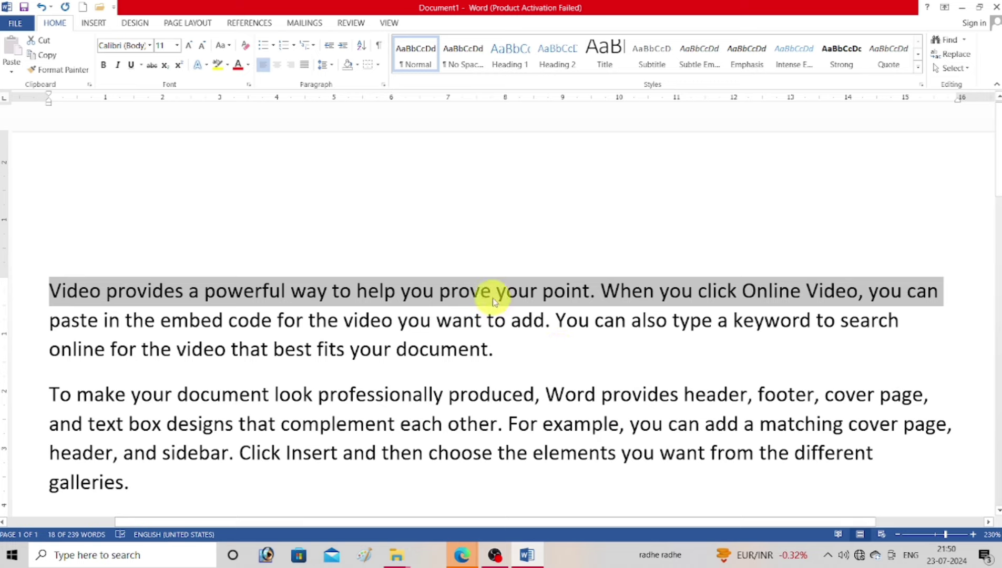
key("F2")
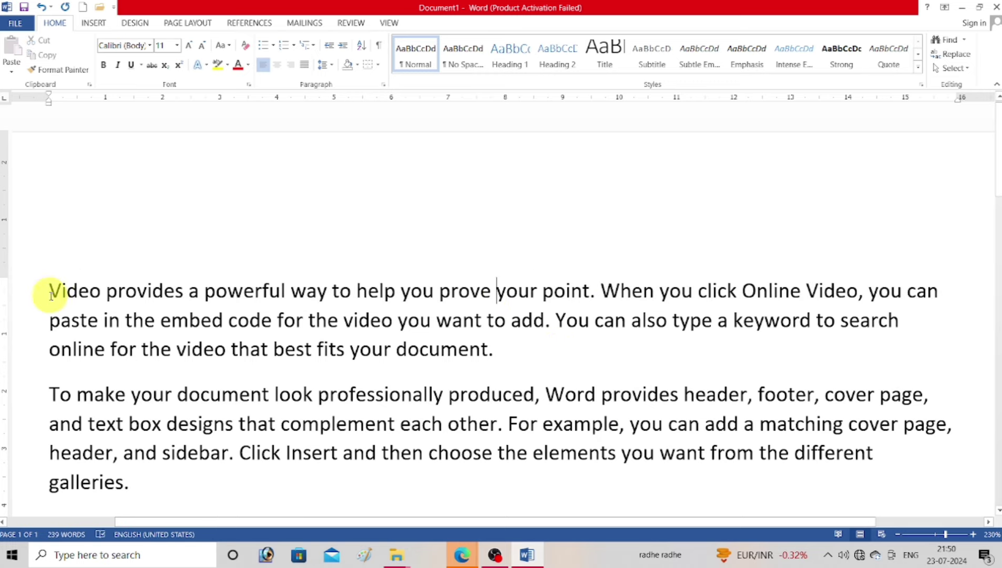
left_click(49, 291)
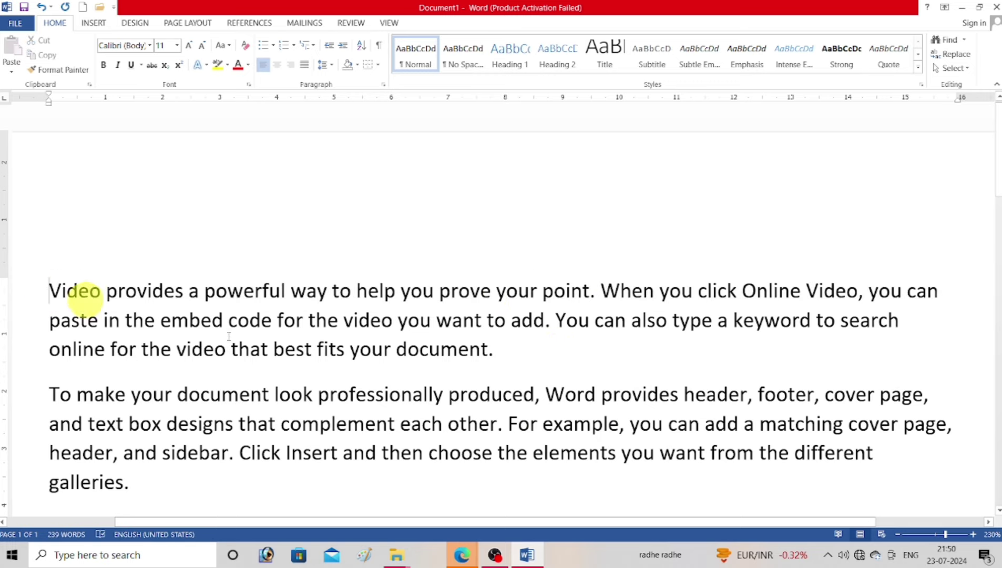
Select from between 'prove' and 'your' to the line start and end with Shift+Home/End
left_click(496, 290)
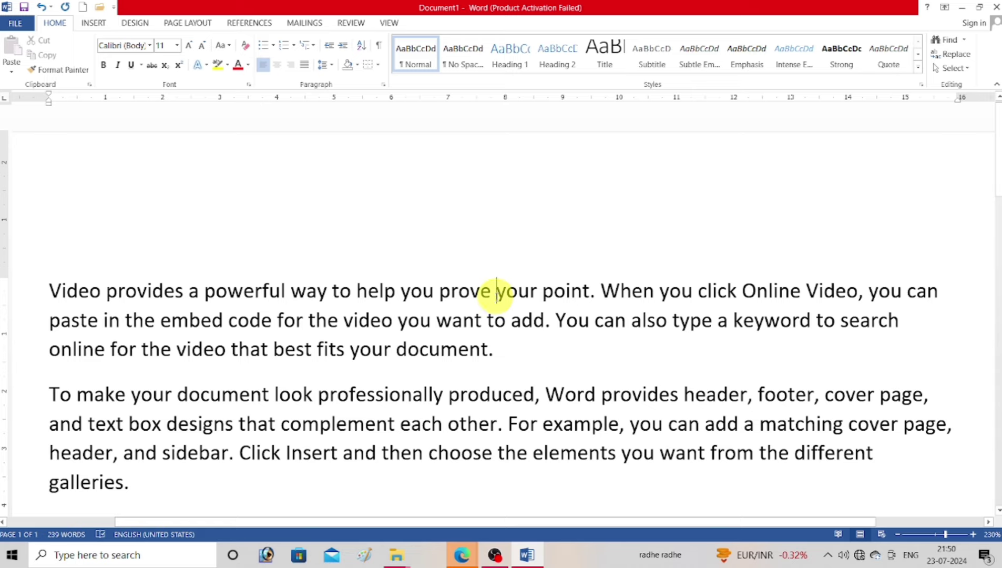
left_click_drag(496, 291, 49, 288)
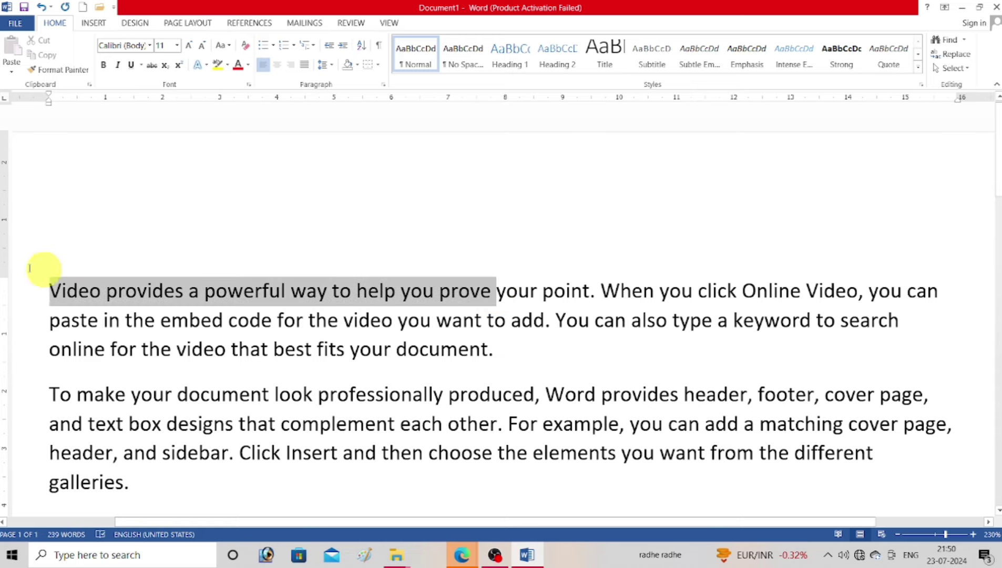
left_click(494, 291)
key("shift+Home")
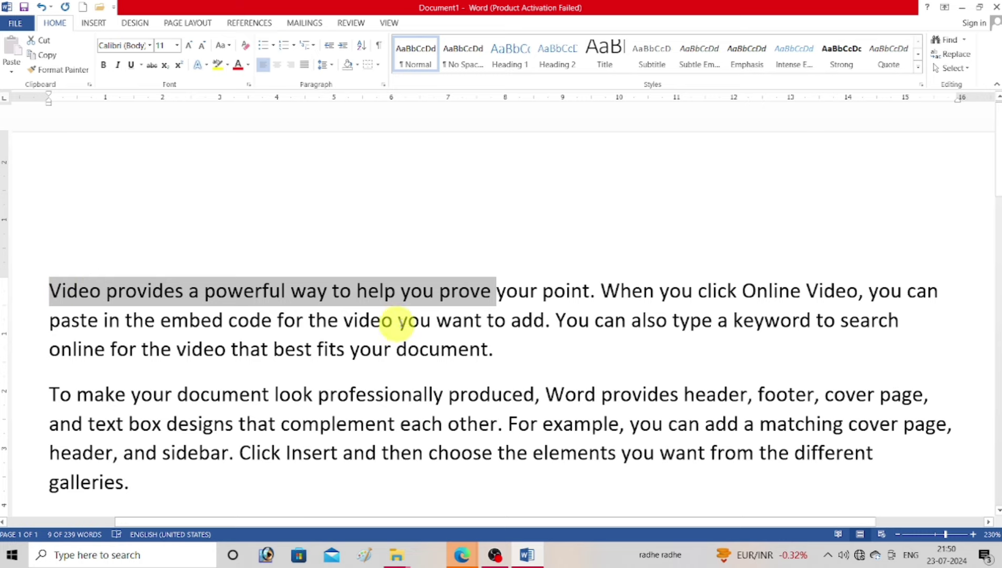
left_click(486, 294)
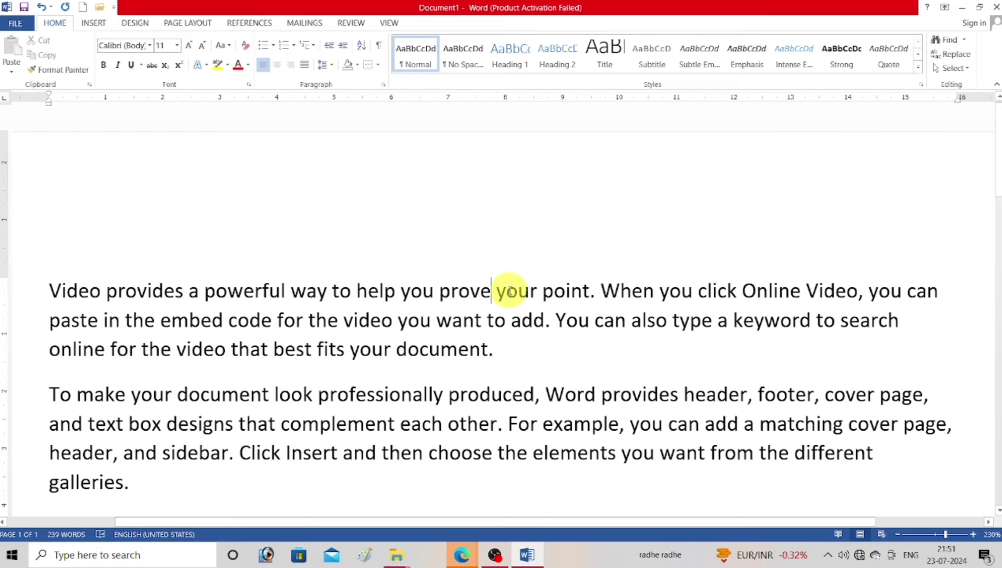
key("shift+End")
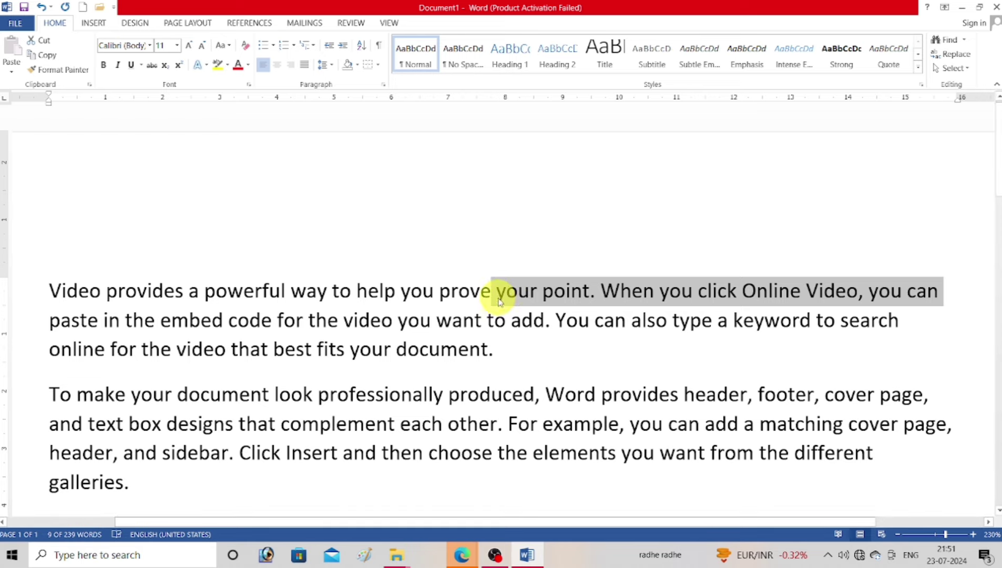
left_click(498, 301)
key("shift+Home")
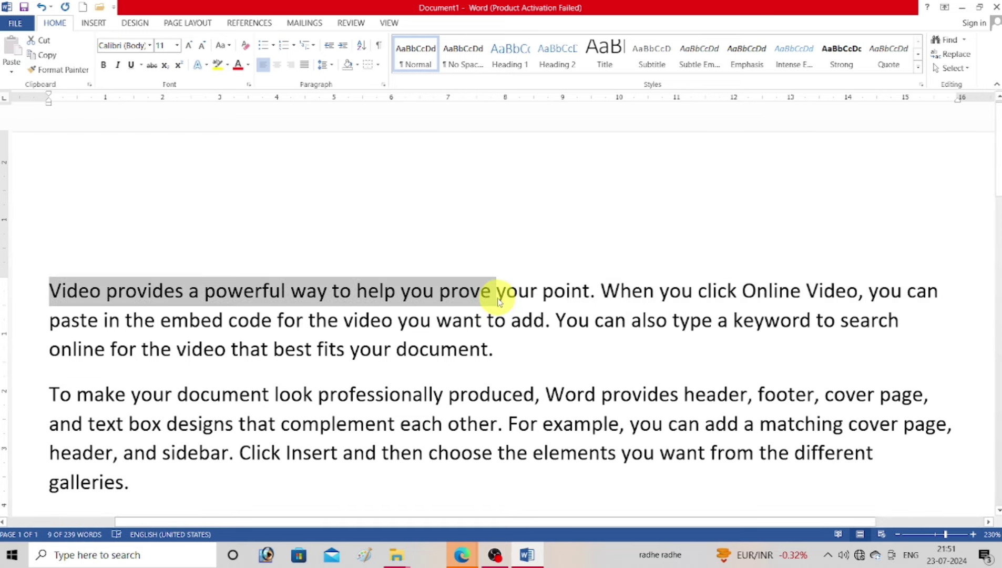
left_click(52, 298)
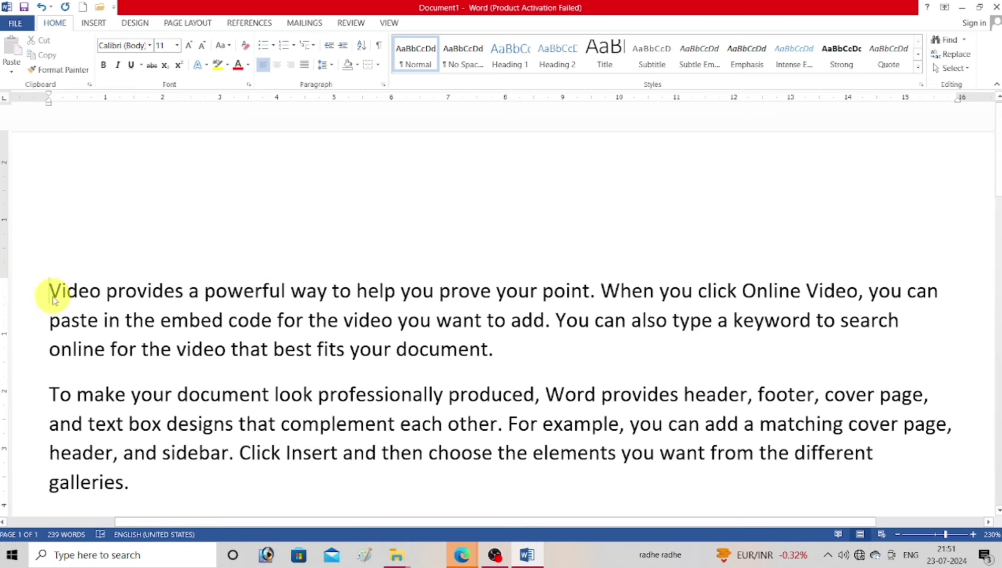
Jump to line and document ends, and select the whole document with Ctrl+Shift+End and Ctrl+A
key("End")
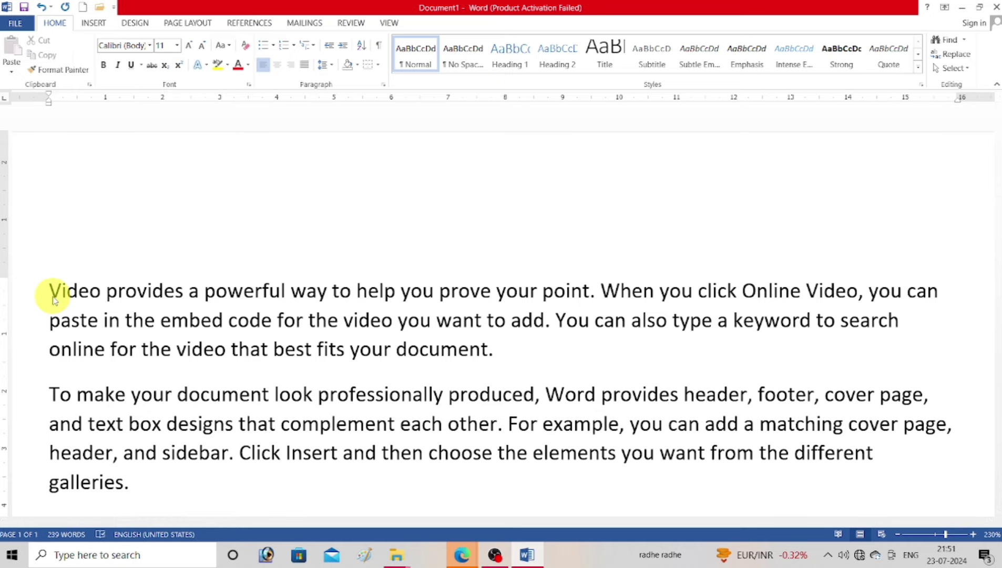
key("ctrl+End")
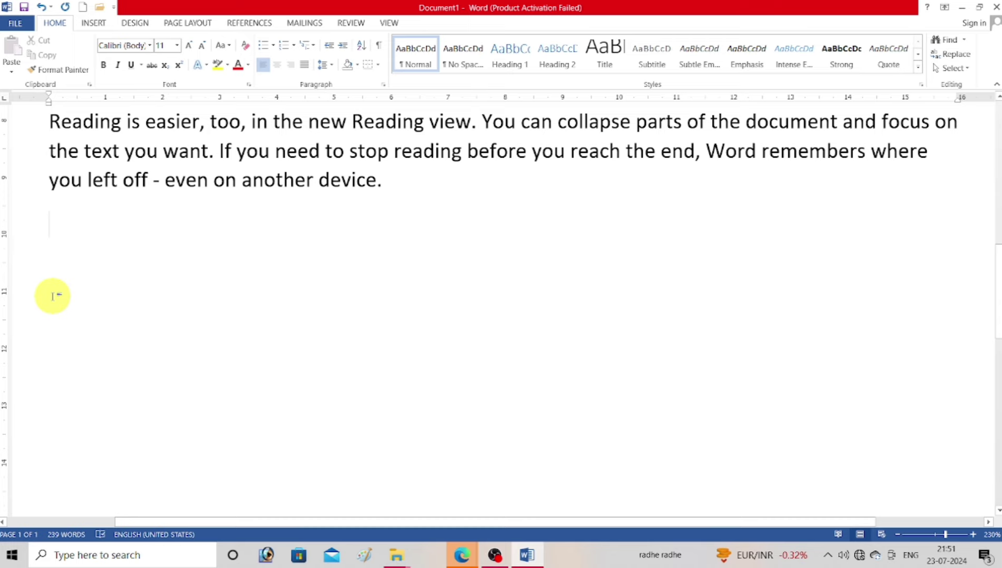
key("ctrl+Home")
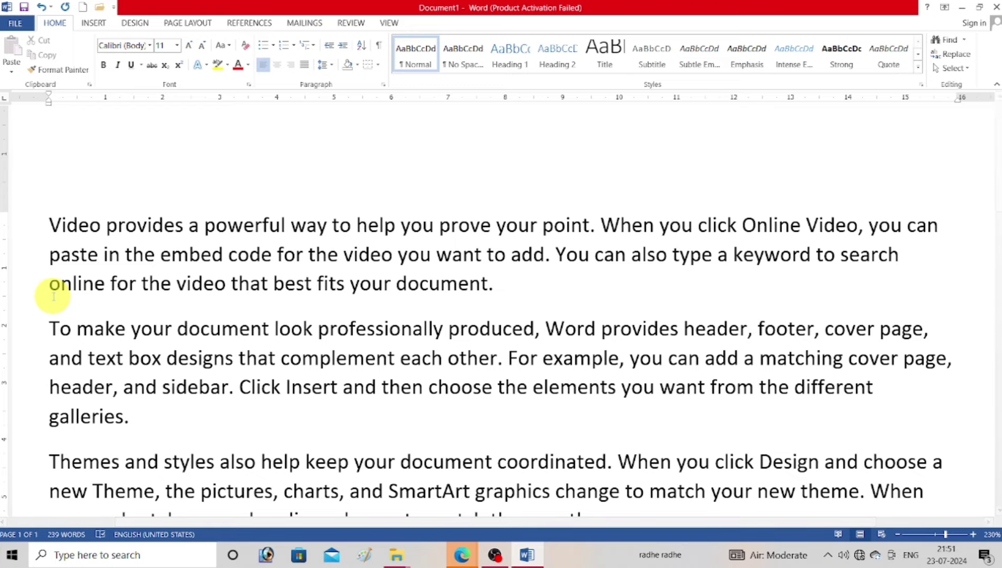
key("ctrl+shift+End")
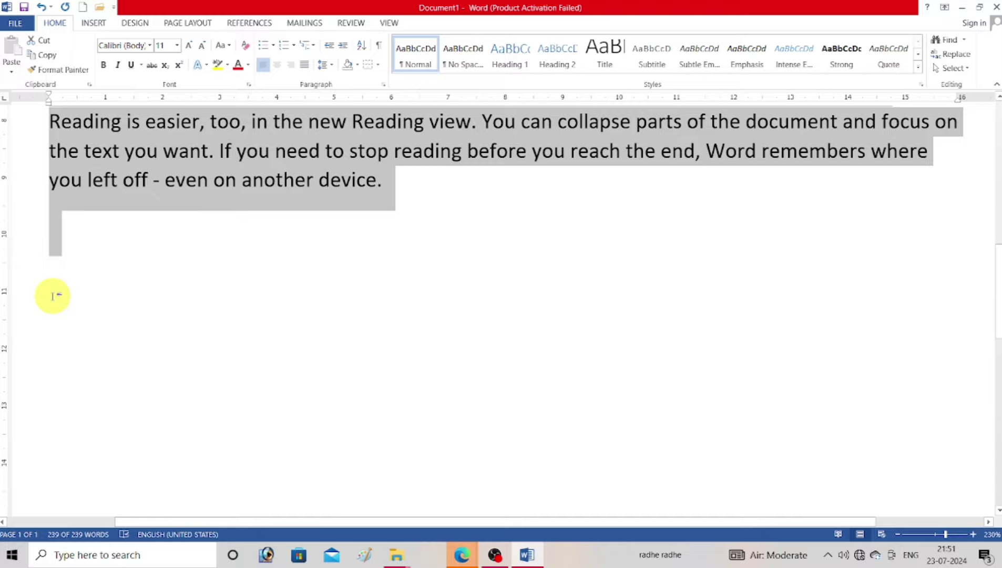
key("ctrl+Home")
key("Down")
key("Down")
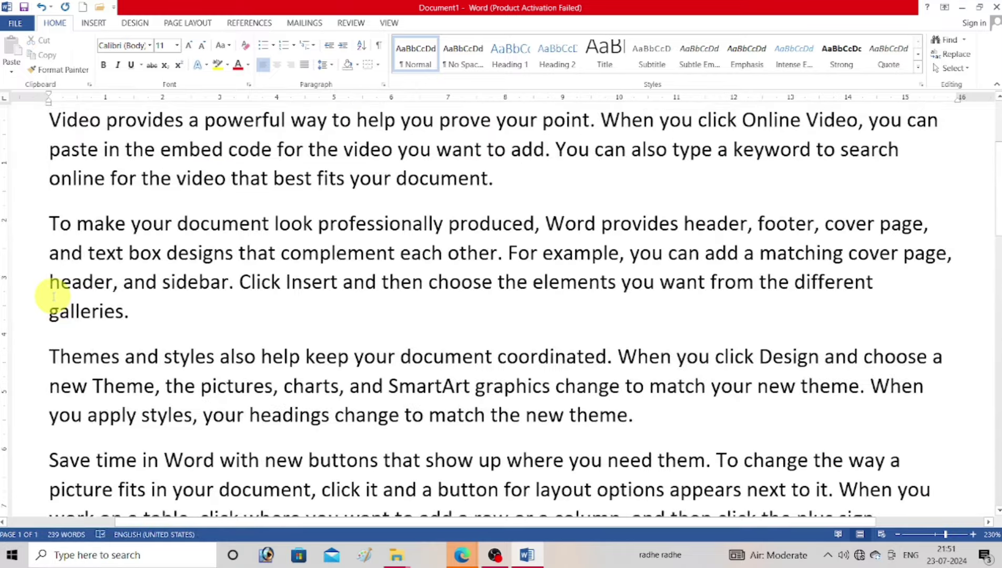
key("ctrl+End")
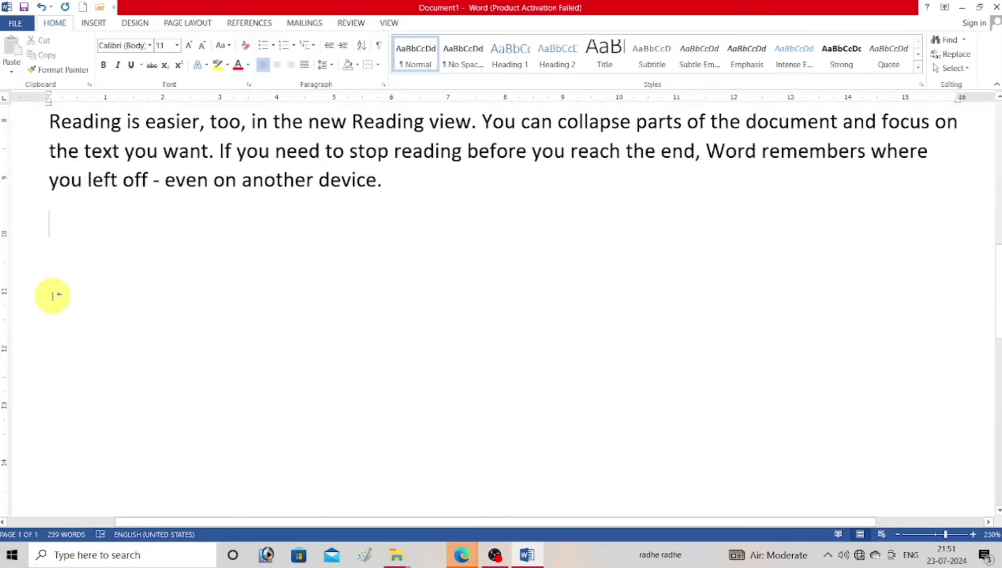
key("ctrl+a")
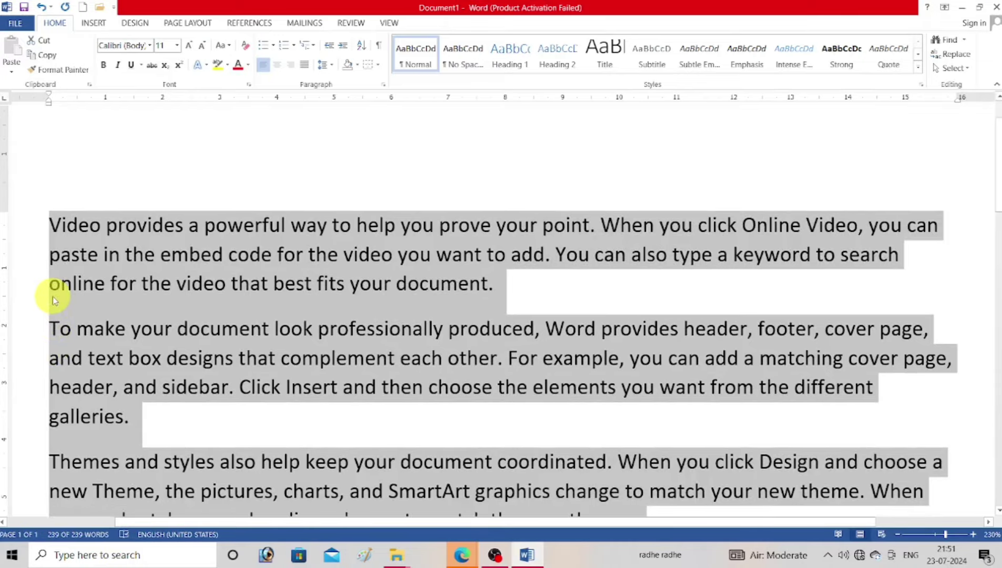
key("ctrl+End")
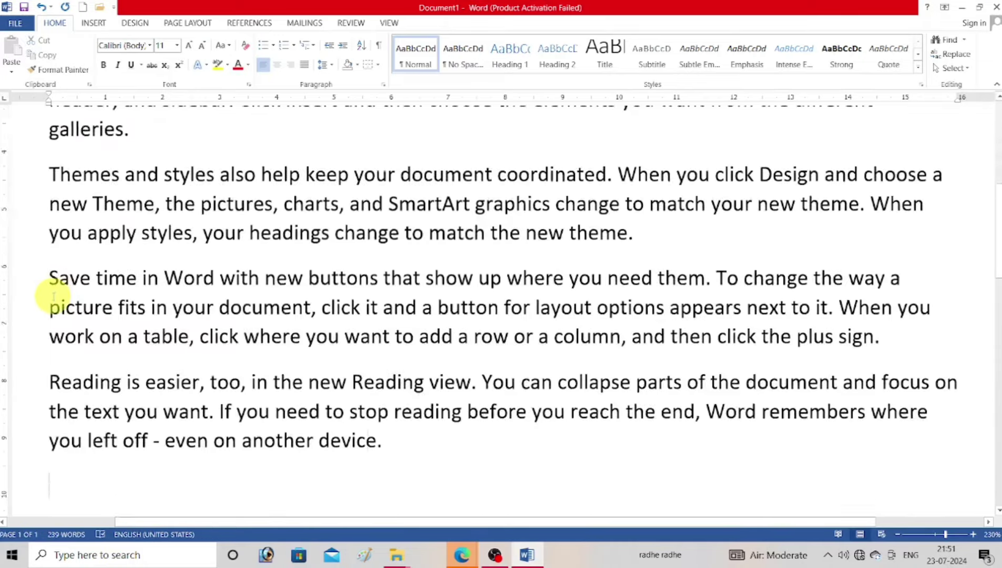
Jump repeatedly between the document's top and end using Ctrl+Home, Ctrl+End and Shift+F5
key("shift+F5")
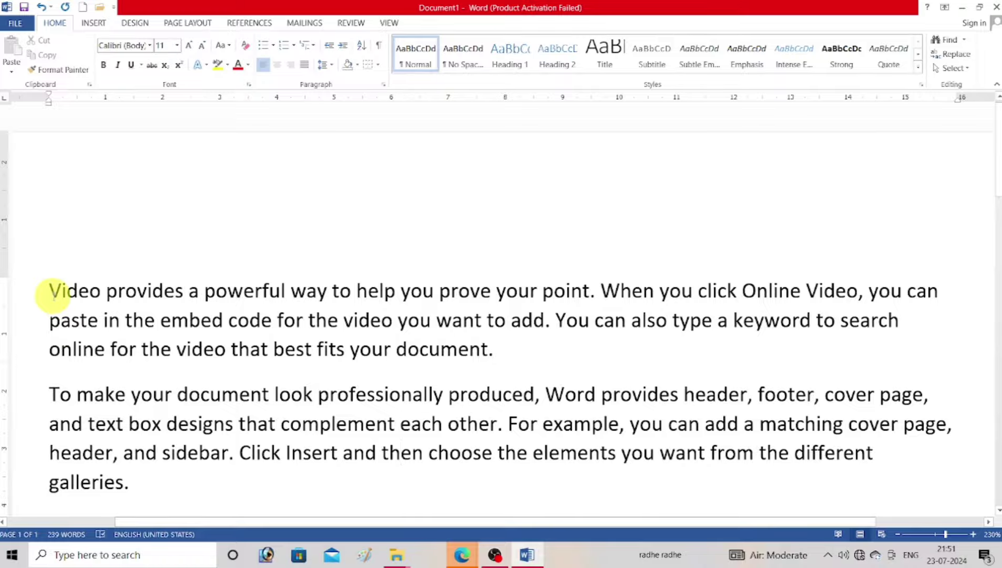
key("ctrl+End")
key("ctrl+Home")
key("ctrl+End")
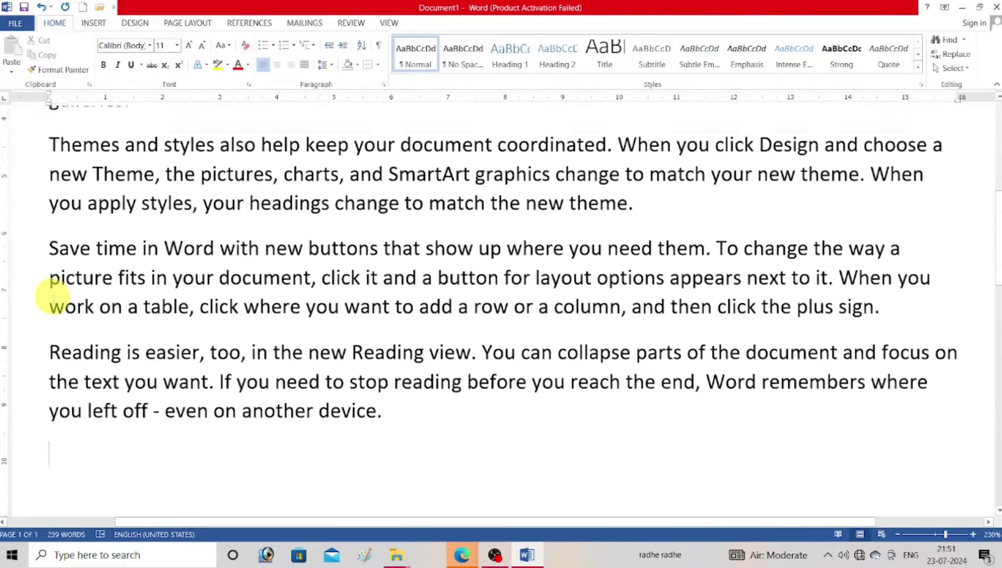
key("ctrl+Home")
key("ctrl+End")
key("ctrl+Home")
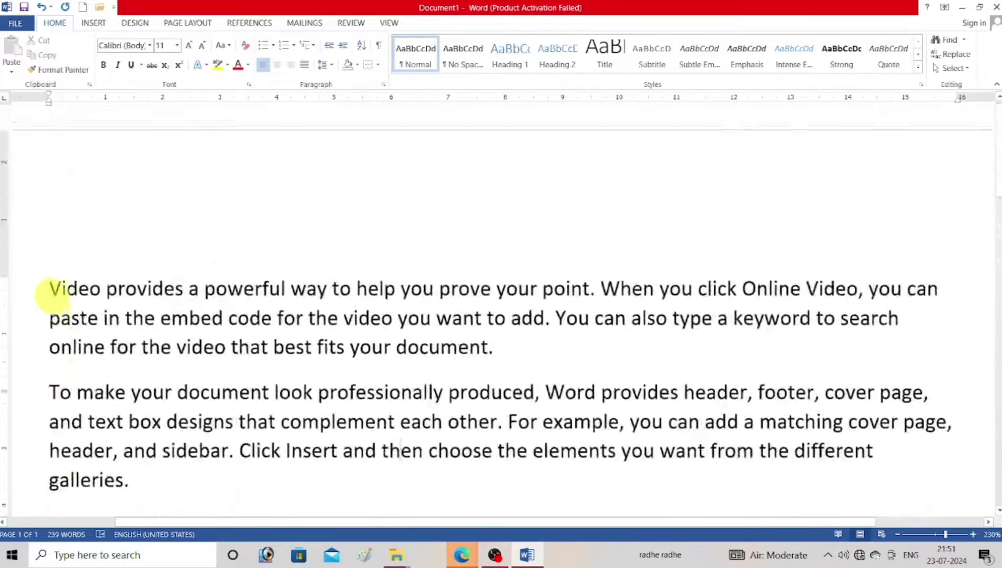
key("ctrl+End")
key("shift+F5")
Select toward the document start and end, then clear it by clicking in 'professionally'
key("ctrl+shift+Home")
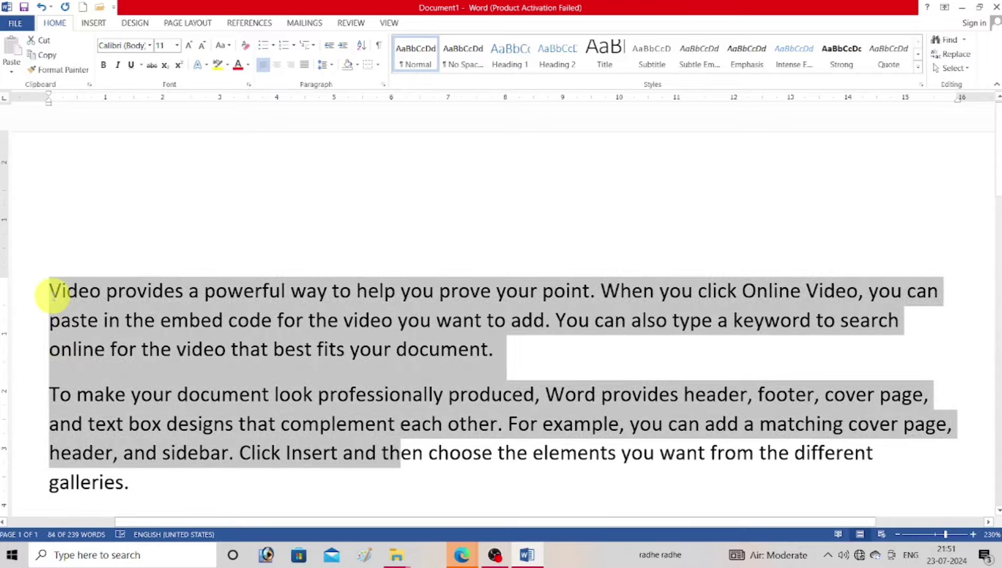
key("ctrl+shift+End")
scroll(53, 294, "down", 5)
scroll(52, 296, "up", 5)
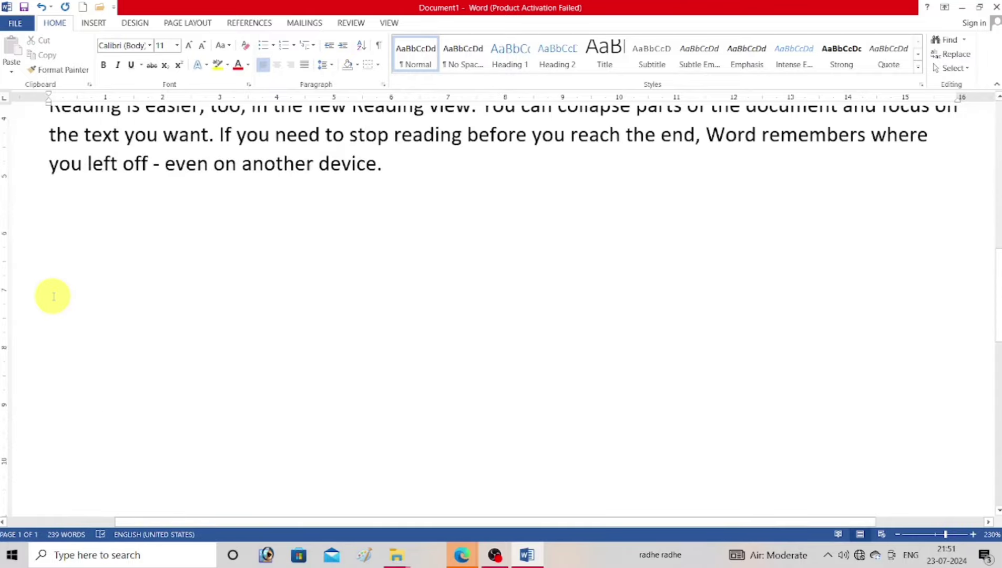
scroll(52, 296, "up", 5)
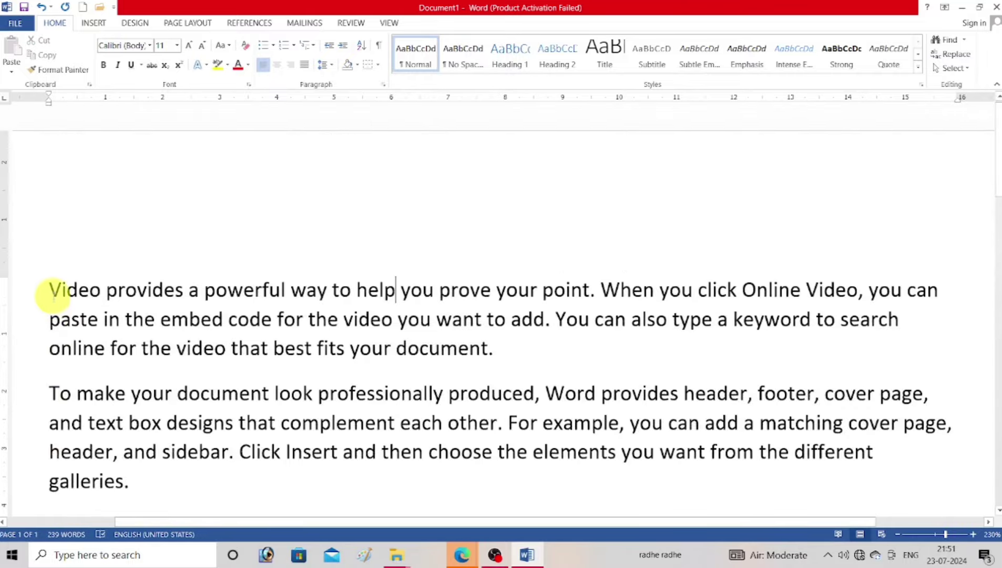
scroll(51, 329, "down", 5)
left_click(51, 329, "shift")
scroll(51, 330, "down", 1)
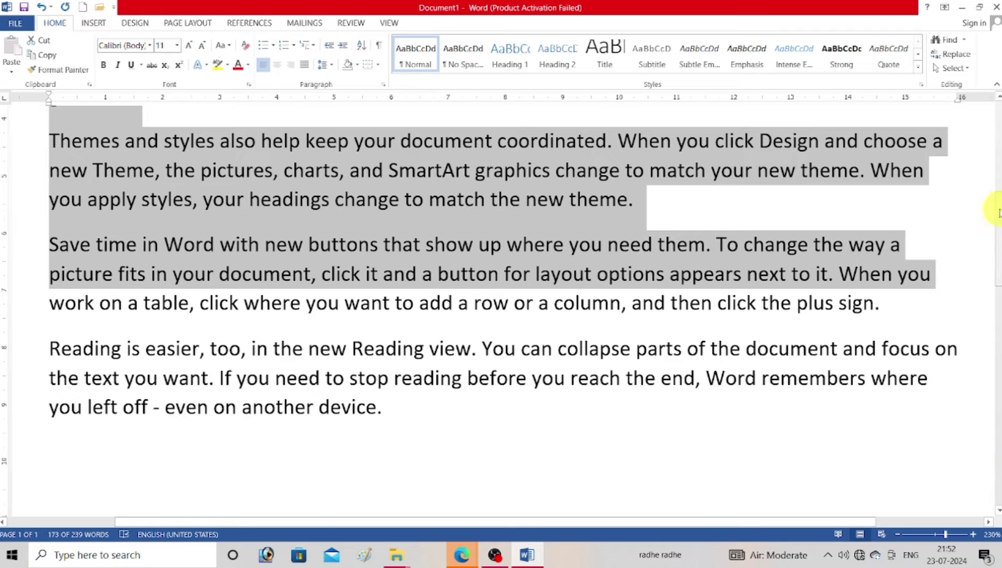
scroll(993, 210, "up", 3)
scroll(993, 137, "up", 3)
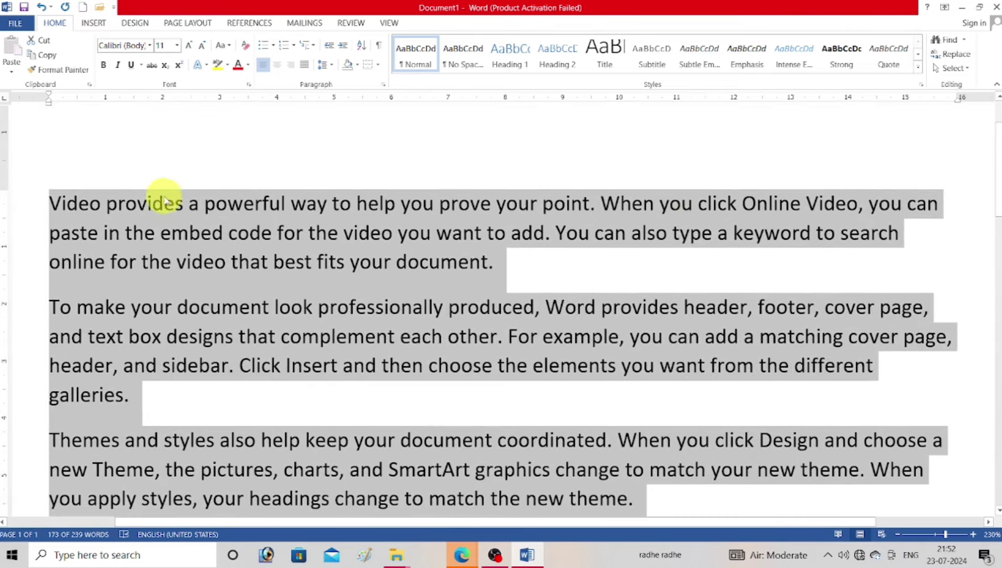
left_click(367, 307)
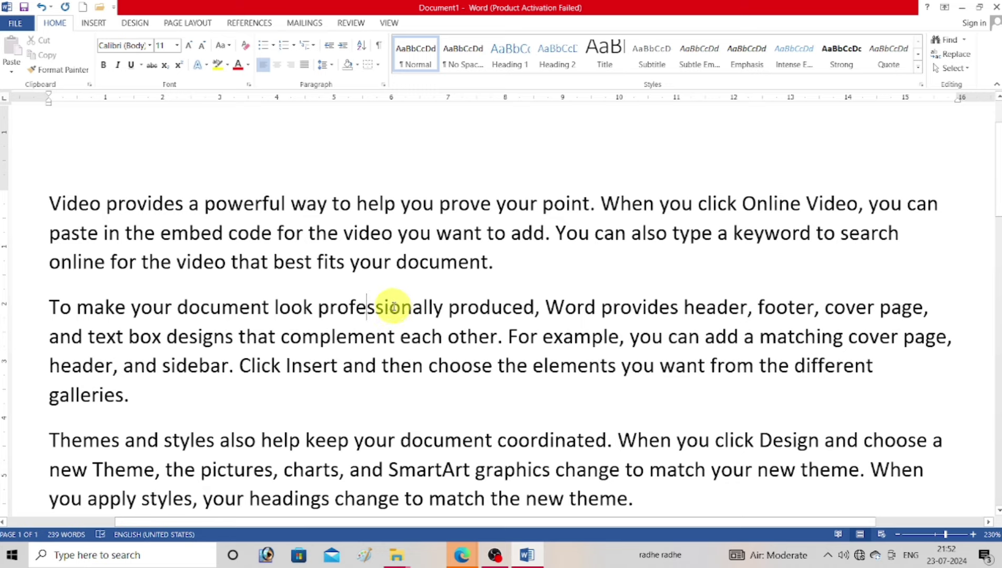
Select the word 'professionally', then the whole second paragraph by dragging and triple-clicking
double_click(370, 306)
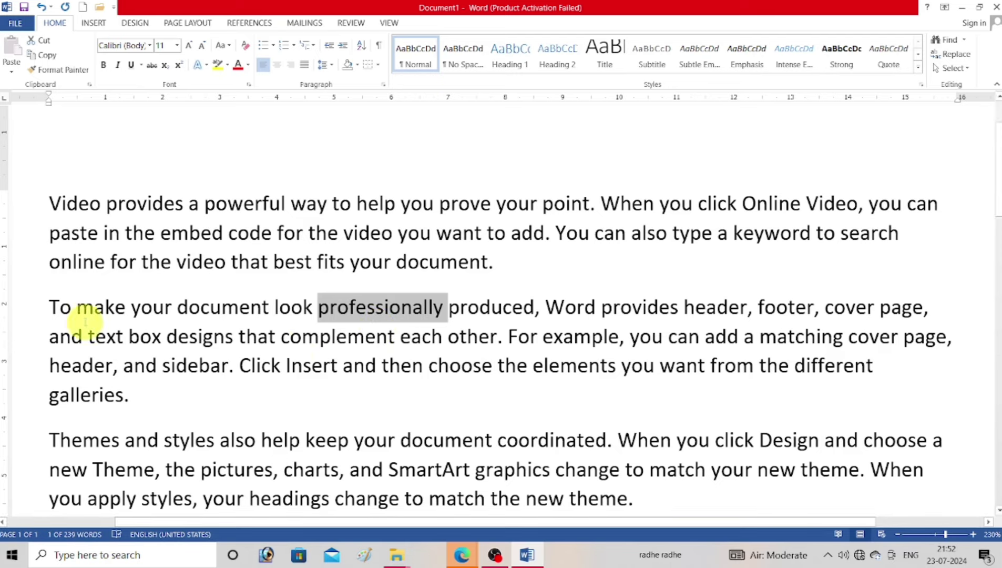
left_click_drag(46, 305, 180, 408)
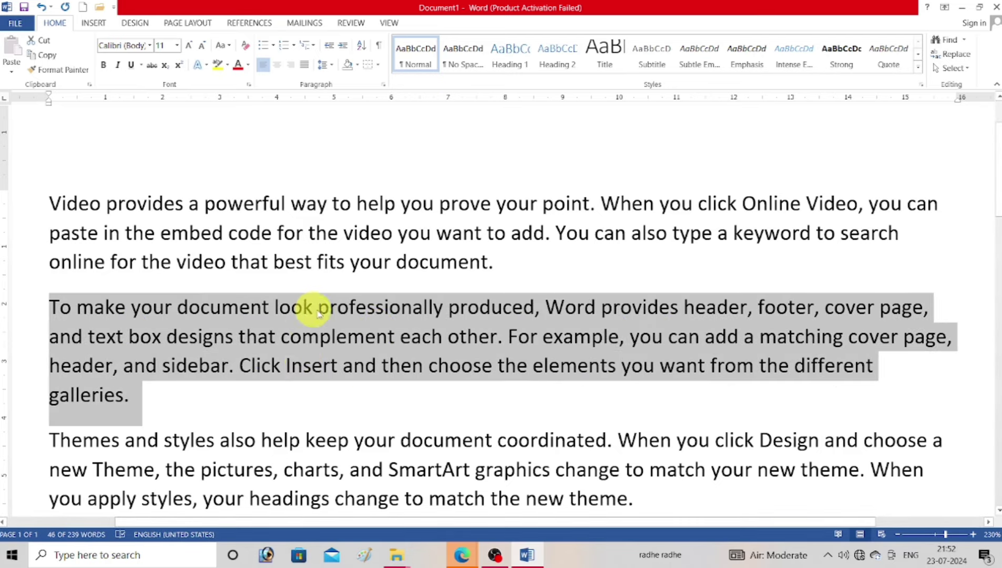
triple_click(349, 309)
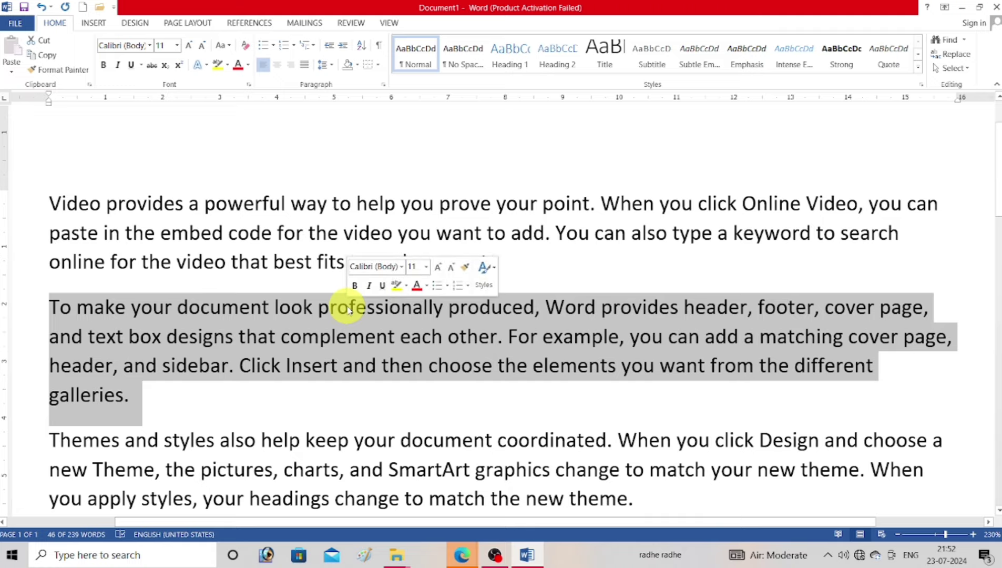
Insert an empty paragraph after 'galleries.'
left_click(131, 395)
key("Return")
scroll(96, 387, "down", 1)
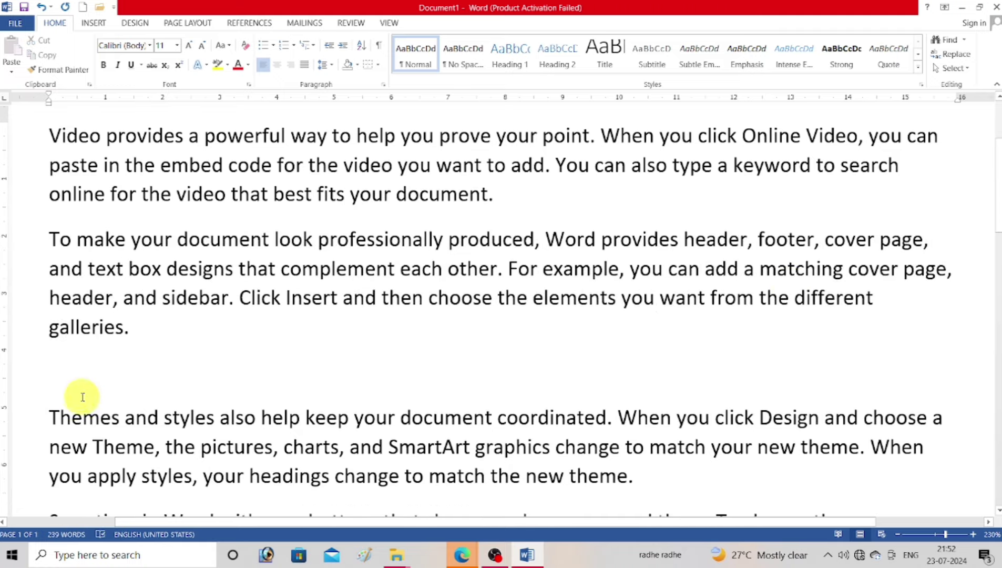
scroll(82, 397, "up", 3, "ctrl")
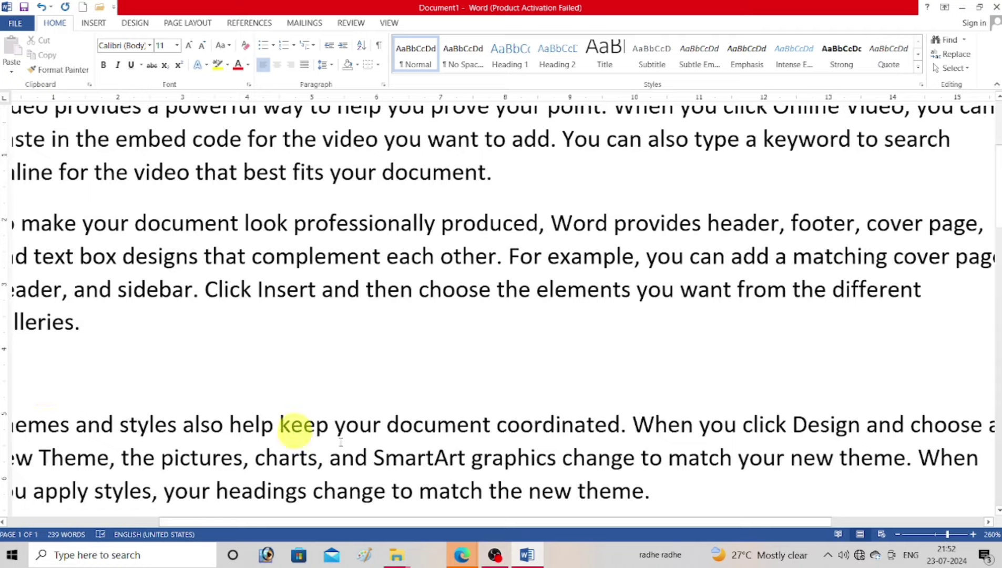
Type '10th 12th' on the blank line so the 'th' suffixes become superscript
left_click_drag(738, 521, 444, 539)
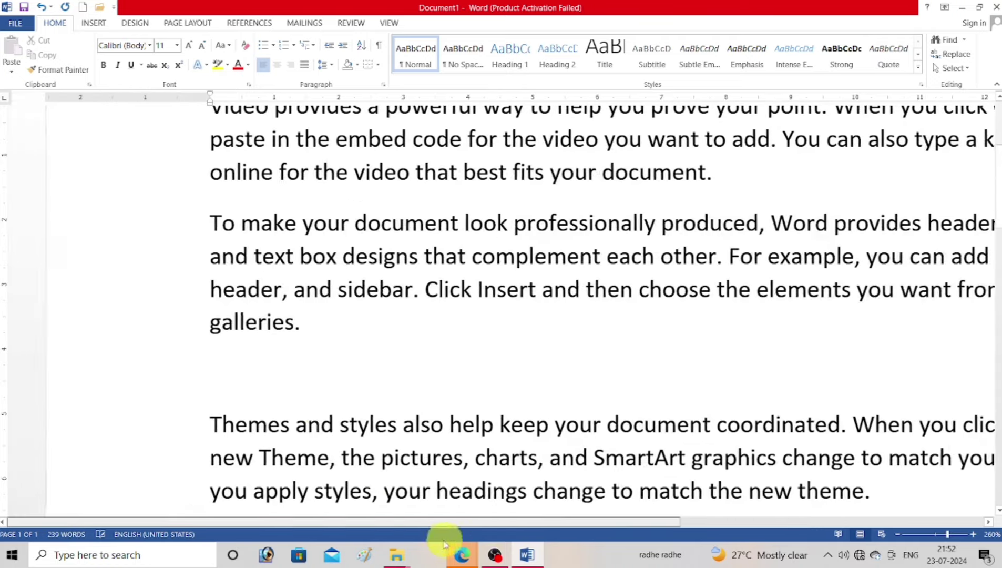
type("1")
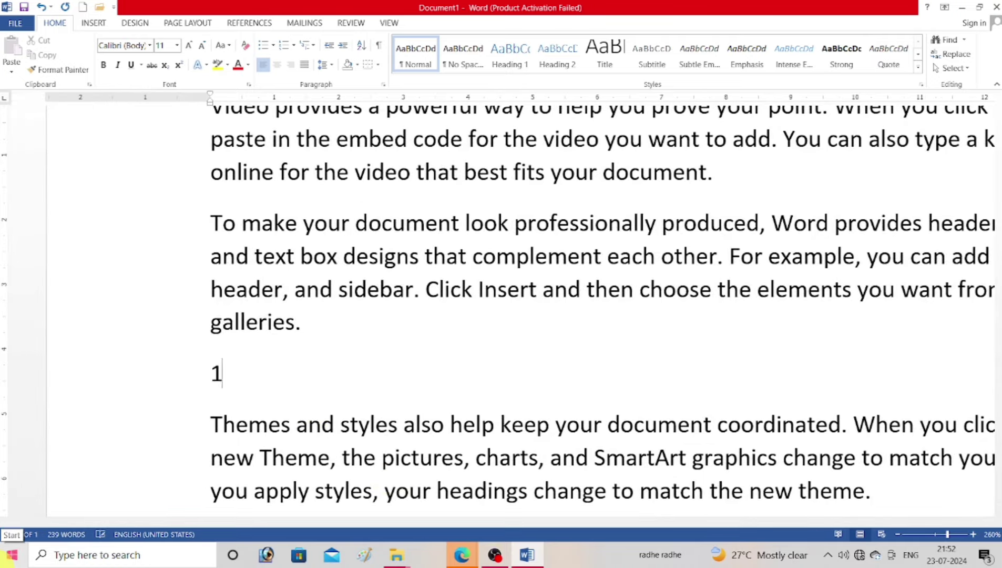
type("0")
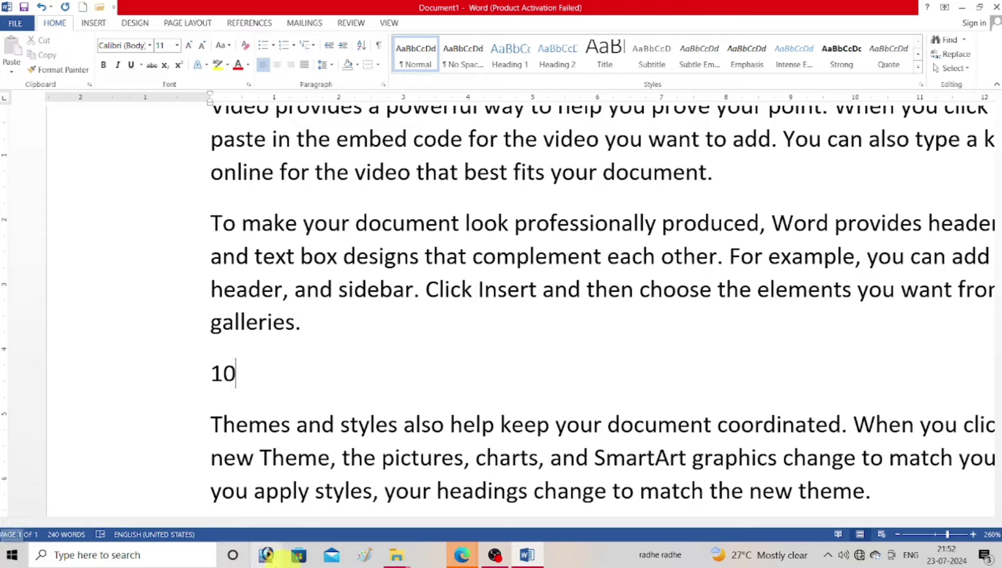
scroll(218, 420, "up", 4, "ctrl")
scroll(181, 423, "up", 1, "ctrl")
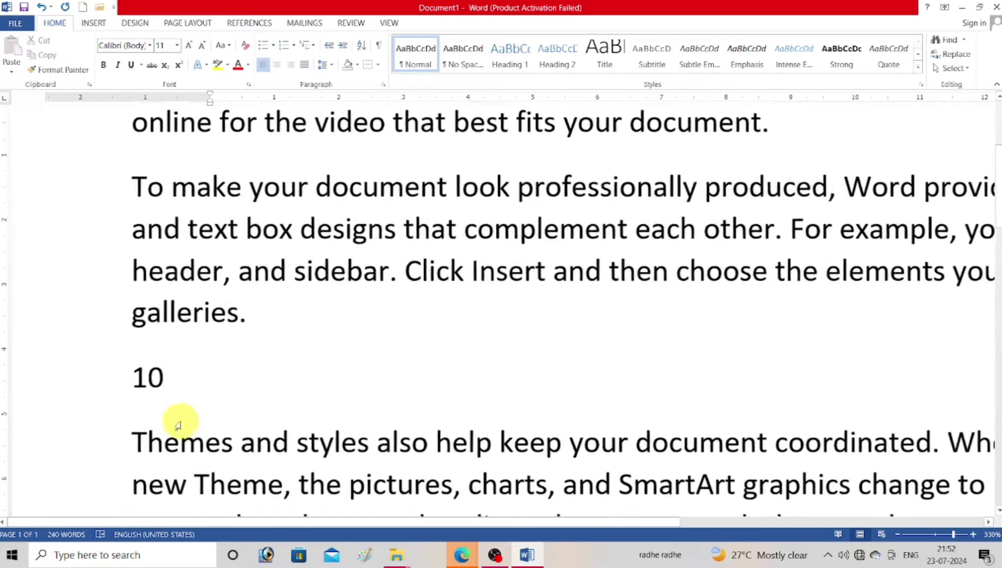
scroll(158, 415, "up", 2, "ctrl")
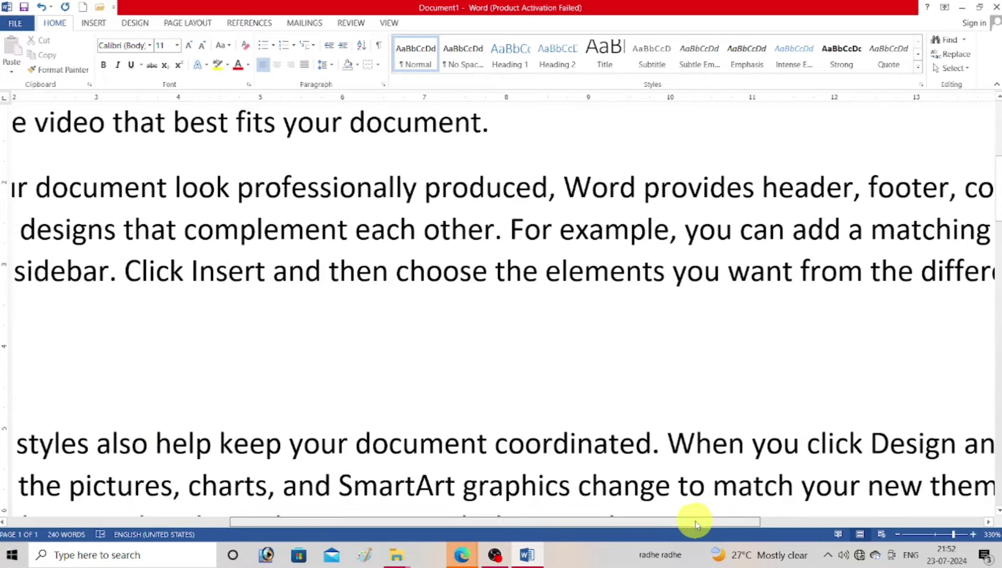
left_click_drag(693, 521, 167, 475)
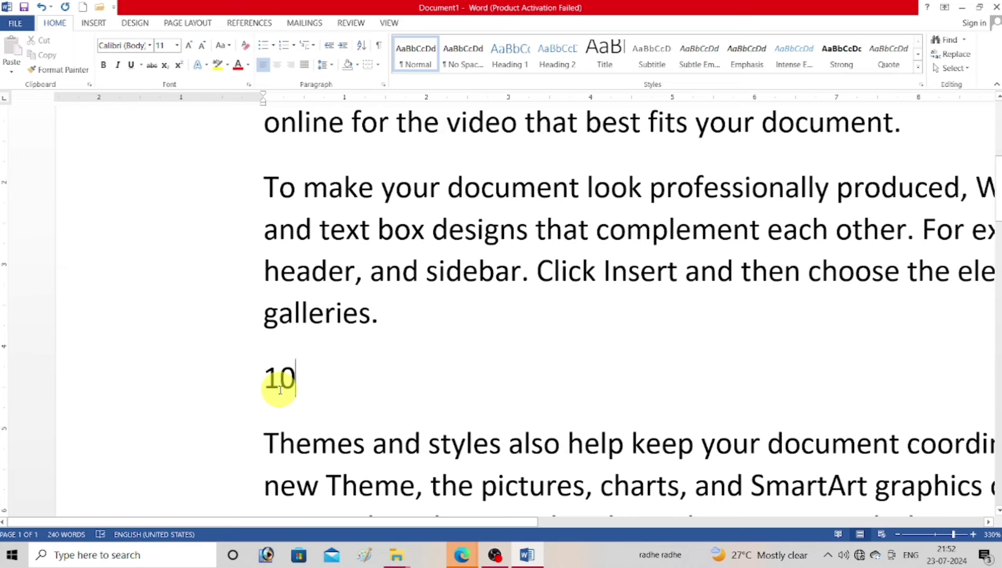
type("th")
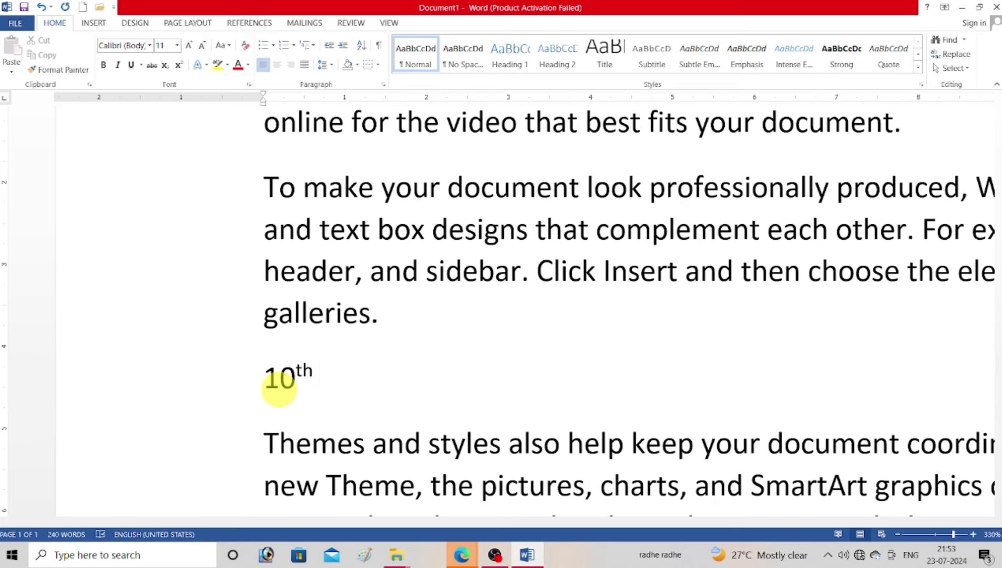
type(" 12")
type("th")
Create double, triple and wavy border lines from ===, ### and ~~~
key("Return")
key("Return")
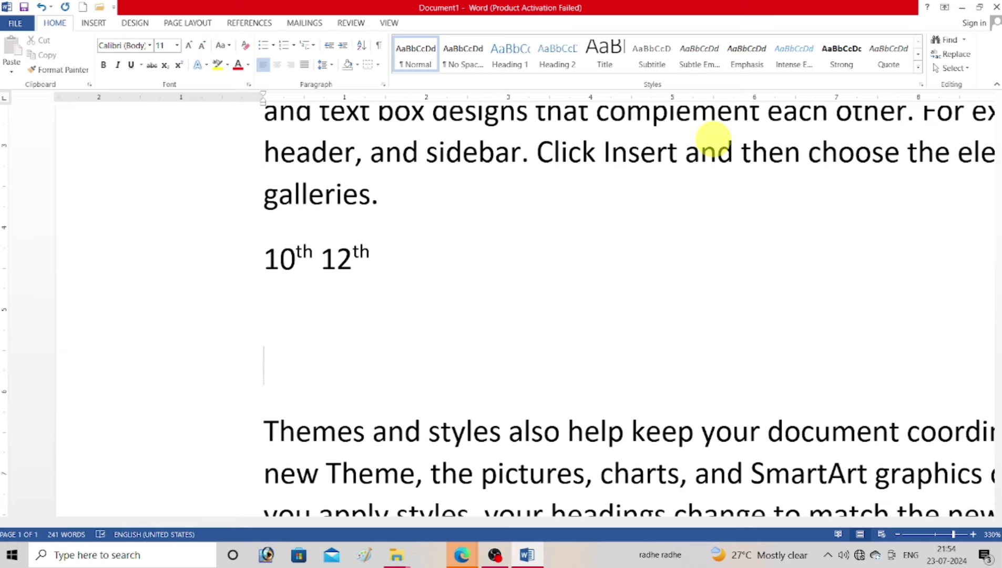
type("===")
key("Return")
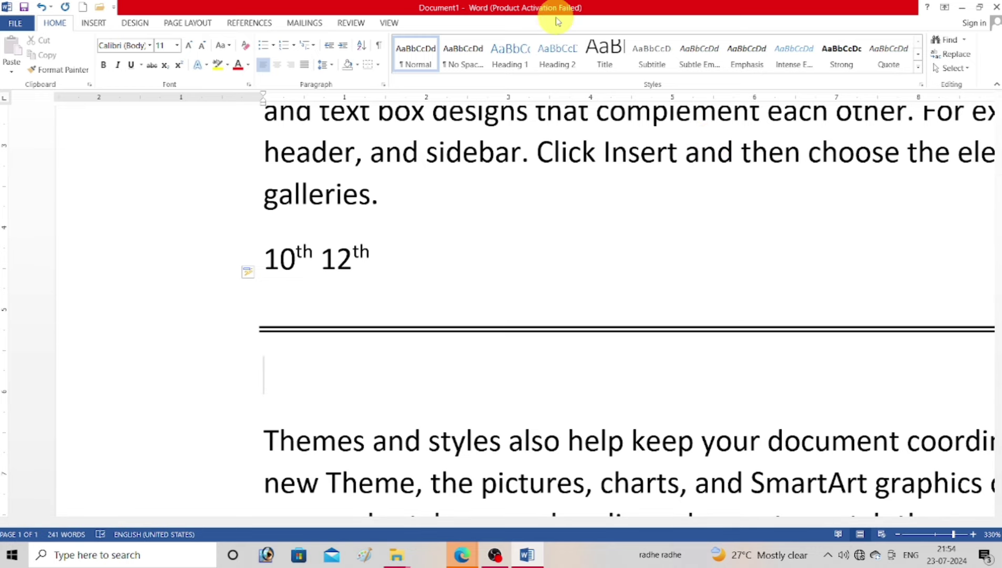
type("###")
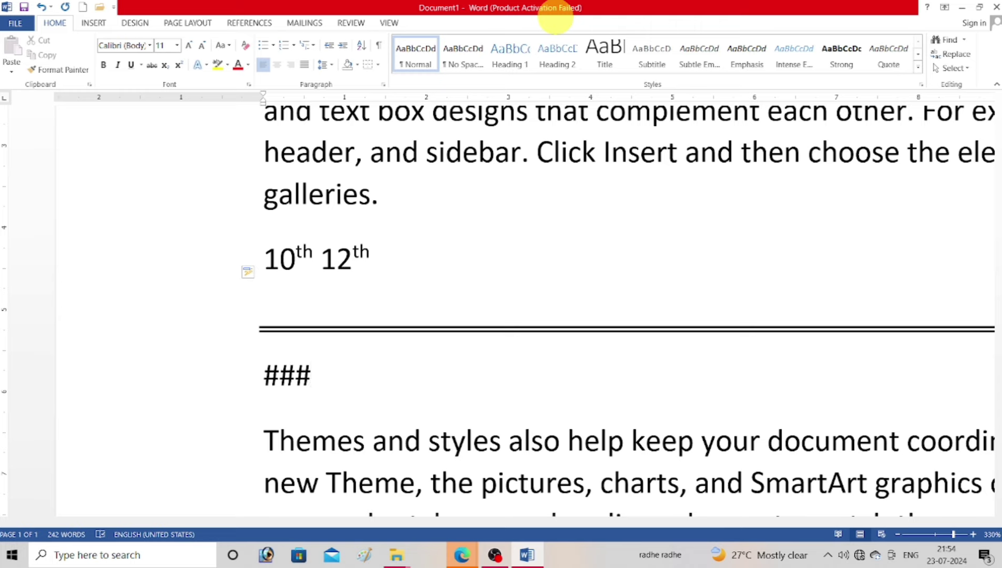
key("Return")
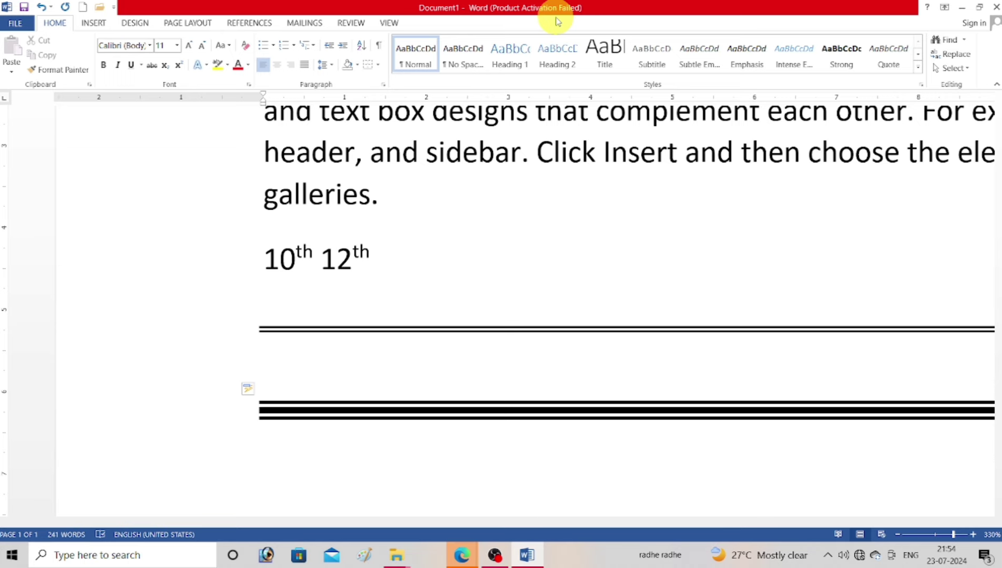
type("~~~")
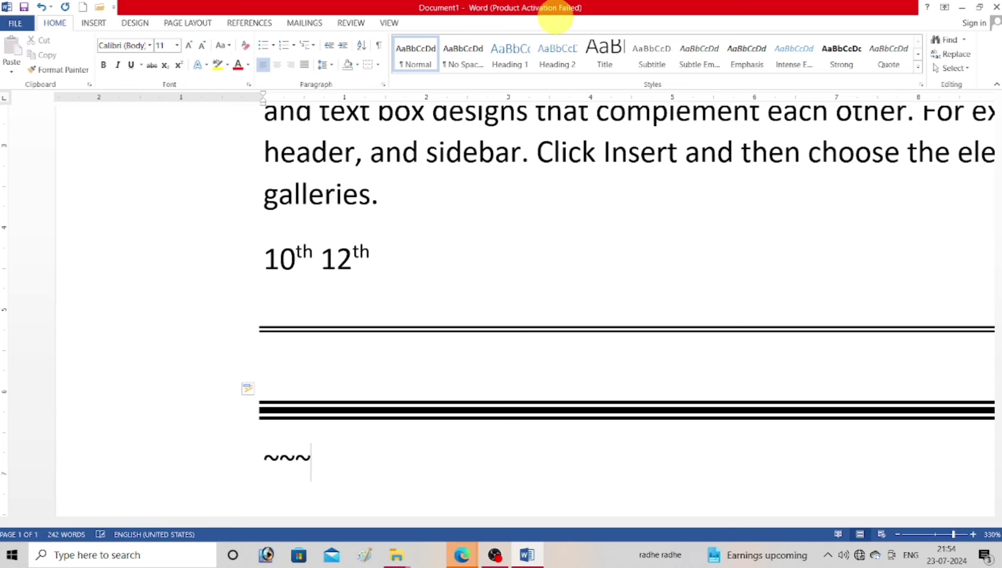
key("Return")
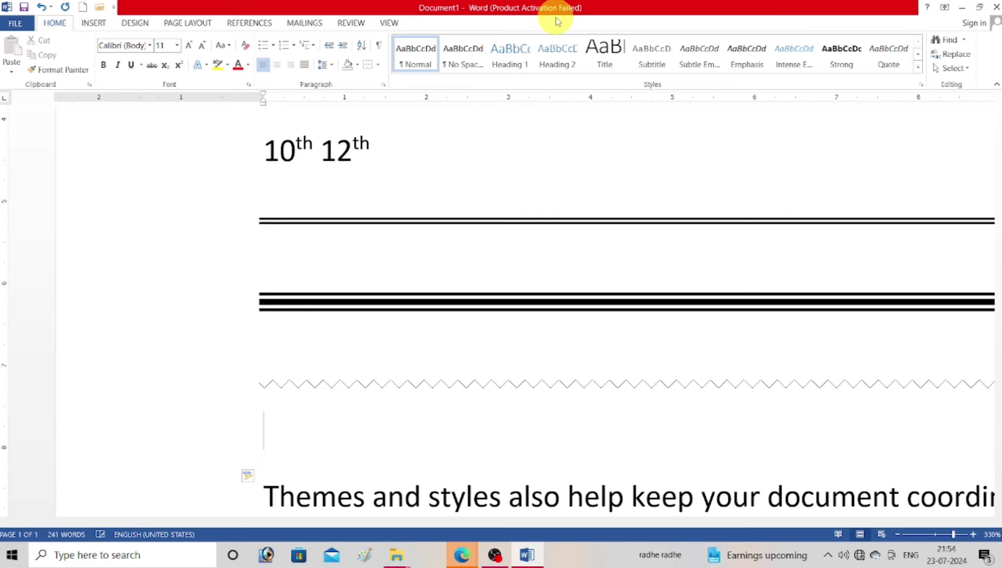
Create dotted, thin and thick border lines from ***, --- and ___
type("***")
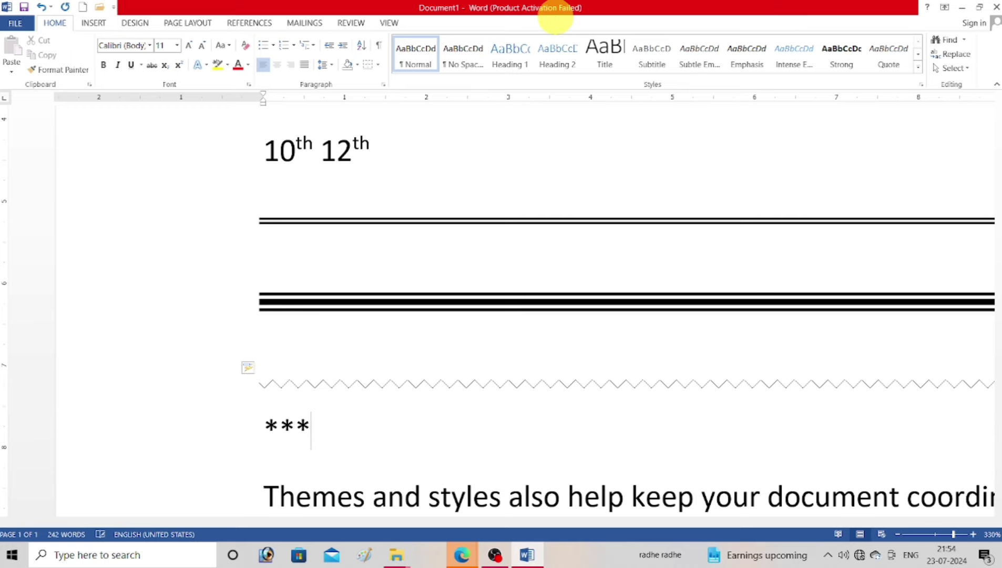
key("Return")
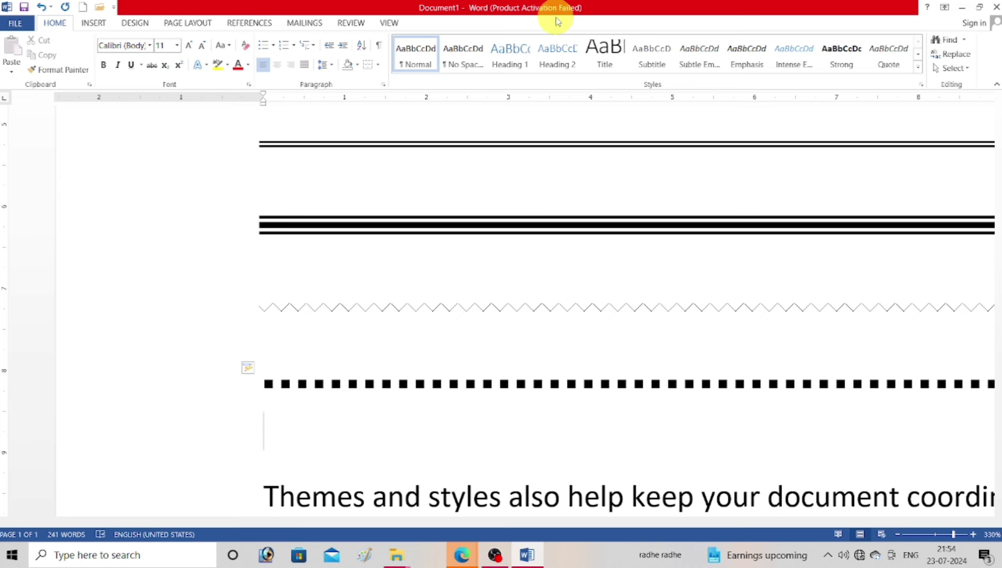
type("--")
type("-")
key("Return")
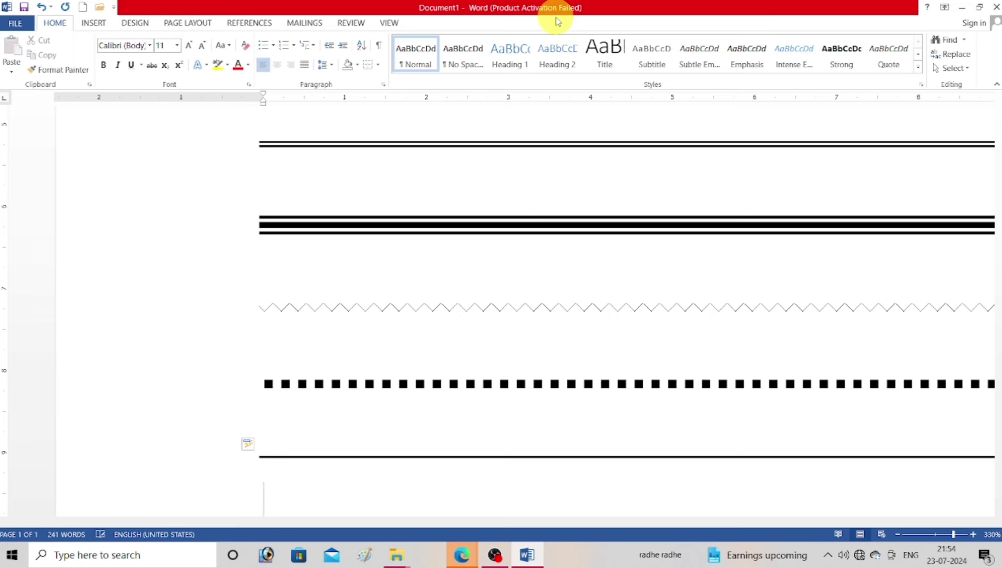
type("___")
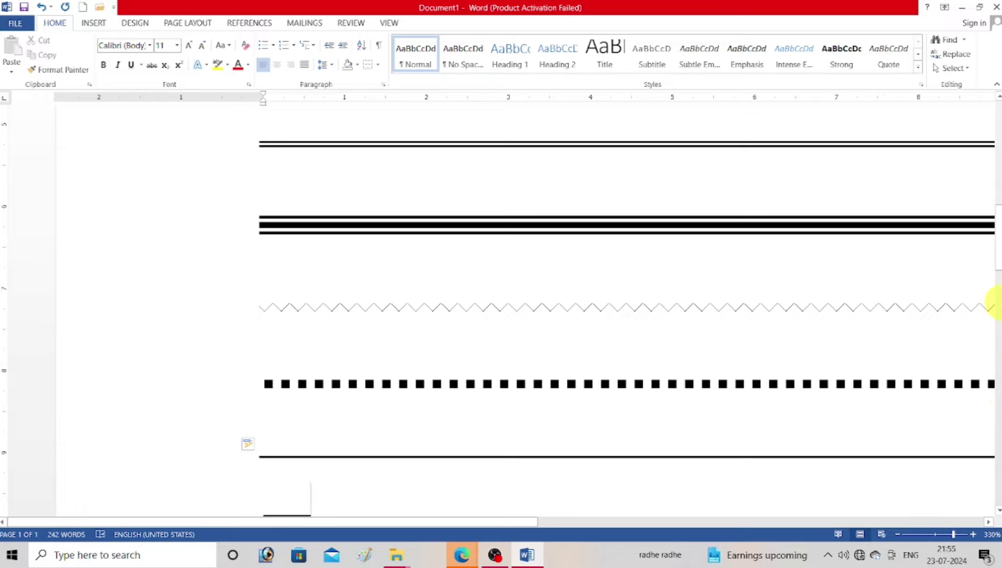
scroll(994, 304, "down", 3)
key("Return")
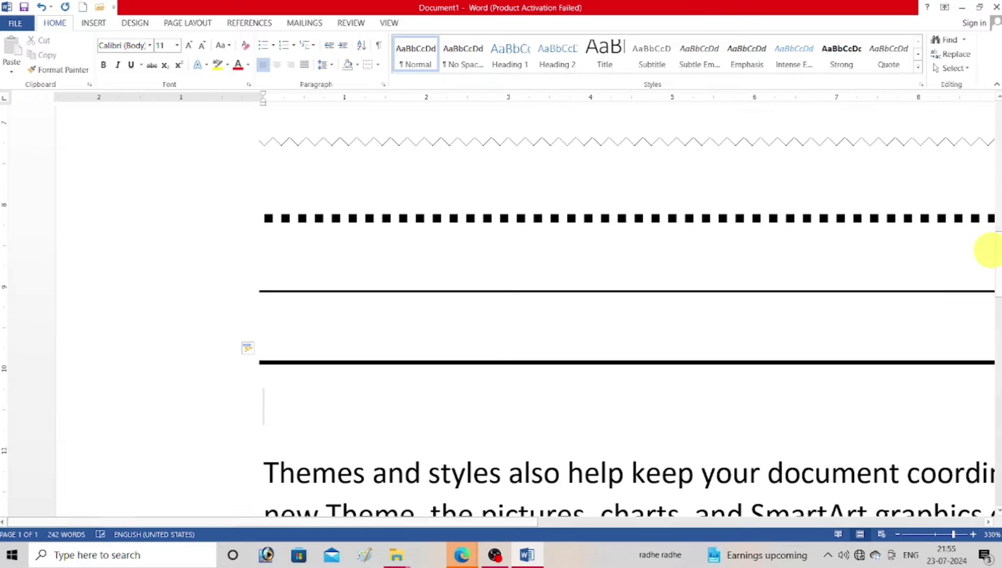
Label the gaps between the border lines with =, #, ~, * and -
scroll(856, 333, "down", 1, "ctrl")
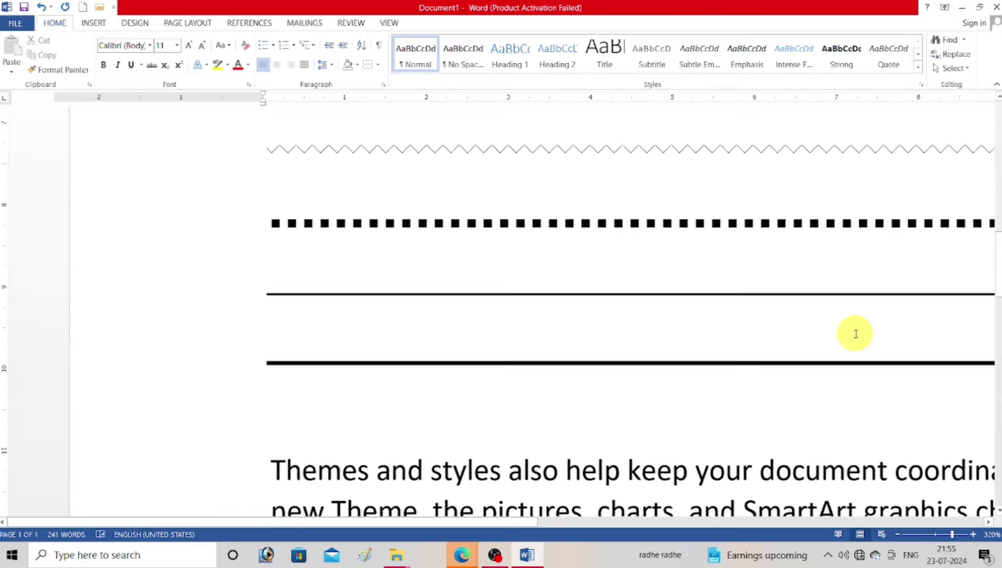
scroll(856, 333, "down", 2, "ctrl")
scroll(852, 332, "down", 2, "ctrl")
scroll(852, 331, "down", 3, "ctrl")
scroll(853, 330, "down", 2, "ctrl")
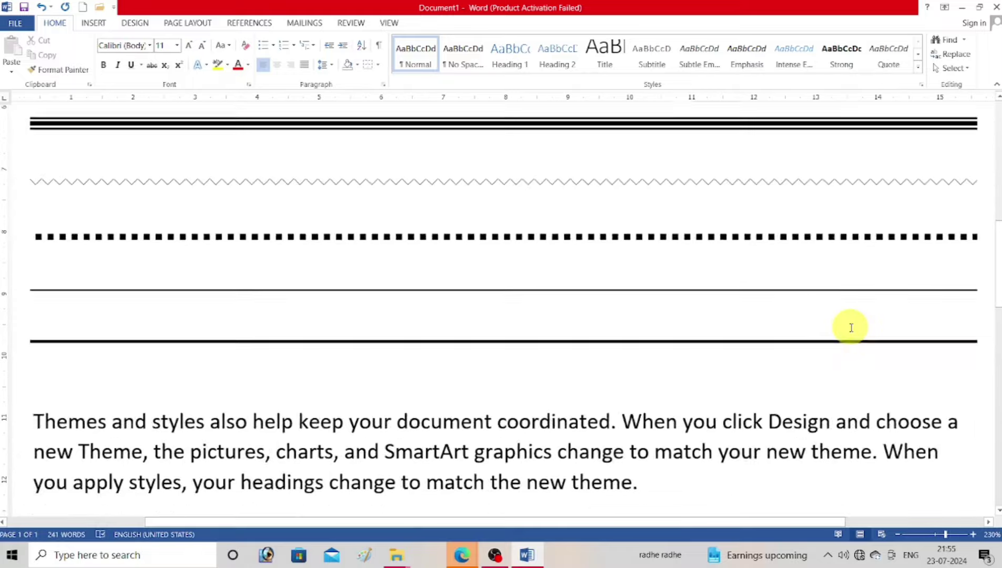
scroll(851, 327, "down", 1, "ctrl")
mouse_move(998, 294)
left_mouse_down()
mouse_move(998, 243)
mouse_move(996, 257)
left_mouse_up()
left_click(254, 230)
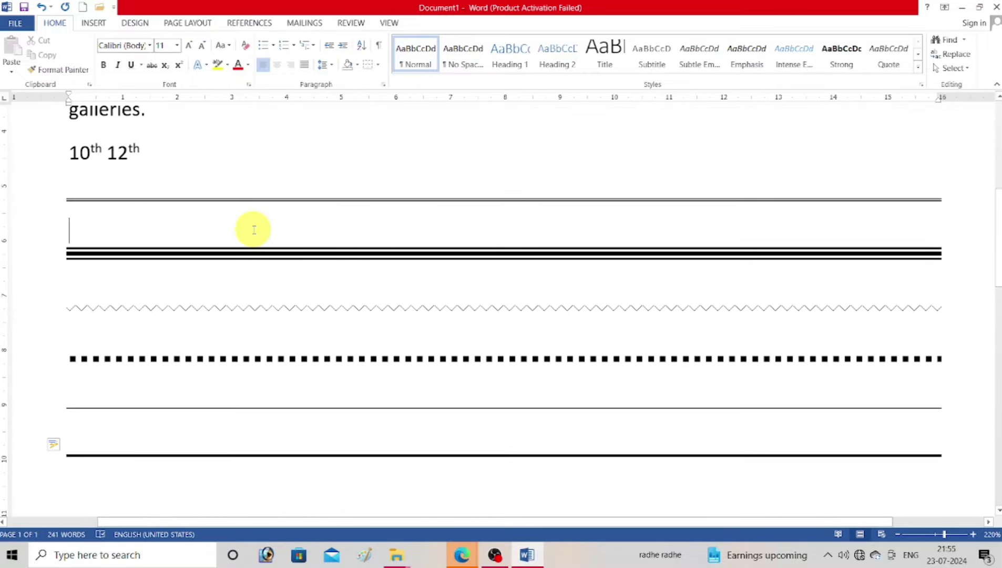
type("=")
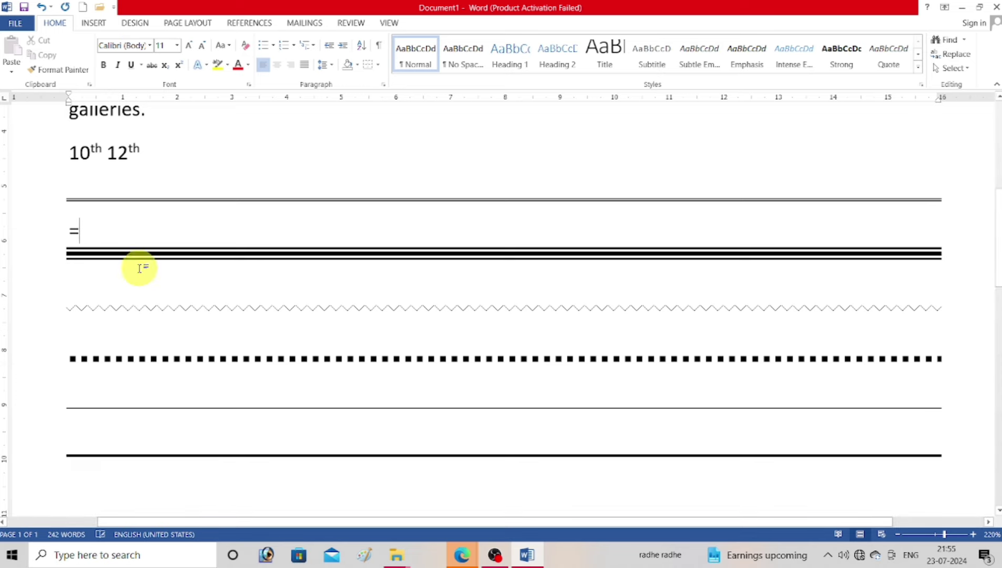
left_click(138, 292)
type("#")
left_click(166, 328)
type("~")
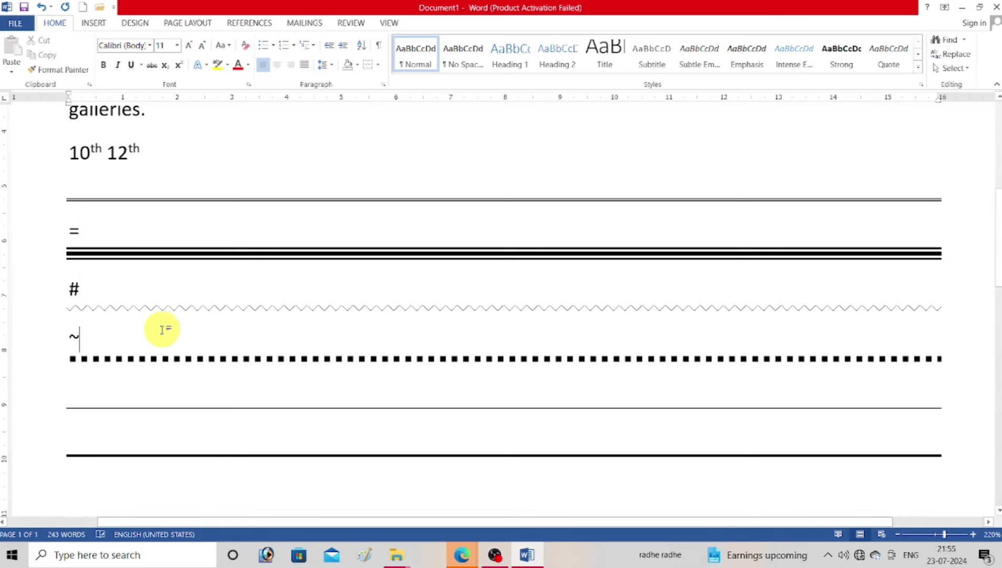
left_click(161, 380)
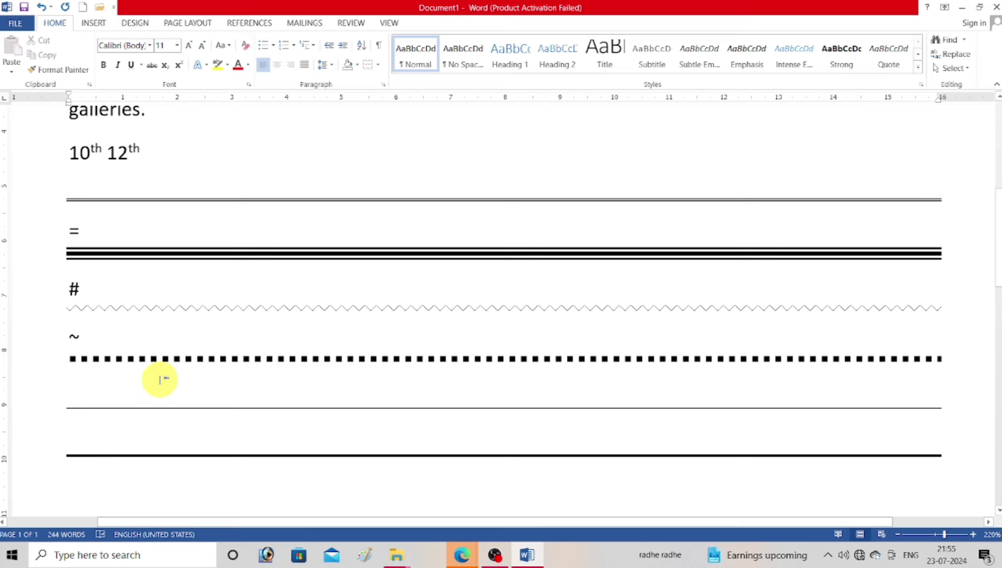
type("*")
left_click(152, 427)
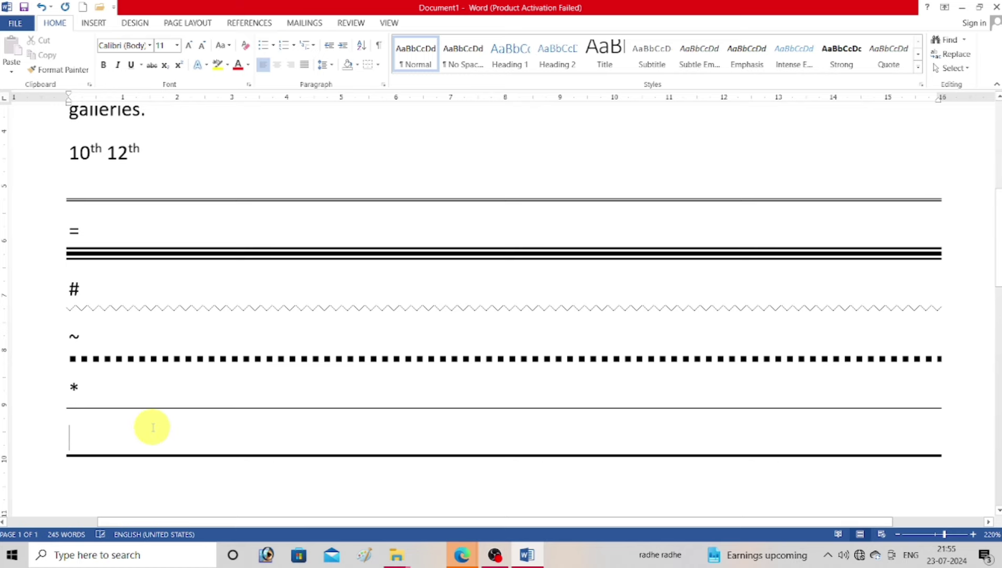
type("-")
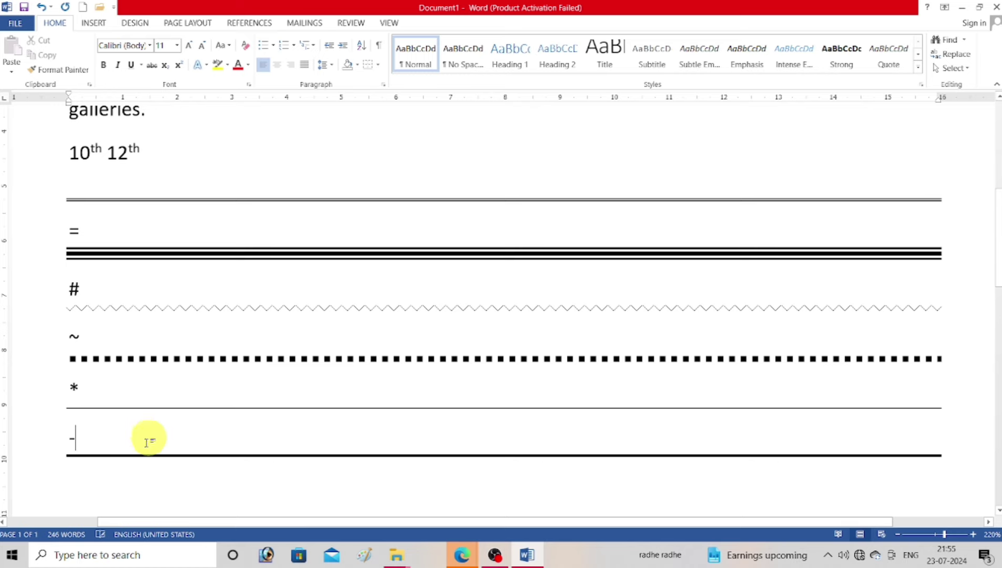
Type __ below the thick rule and start a new line
left_click(93, 478)
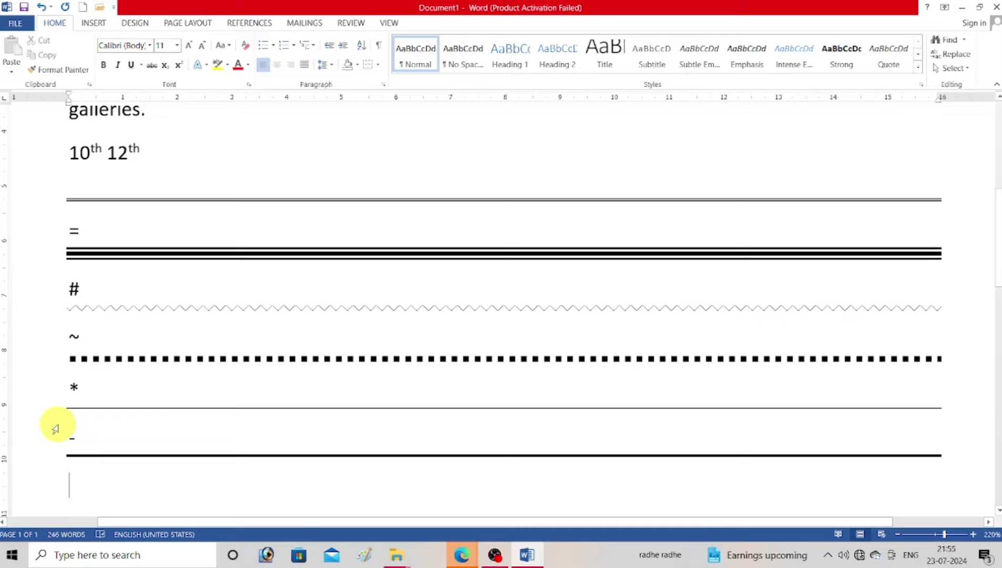
type("___")
scroll(58, 423, "down", 3)
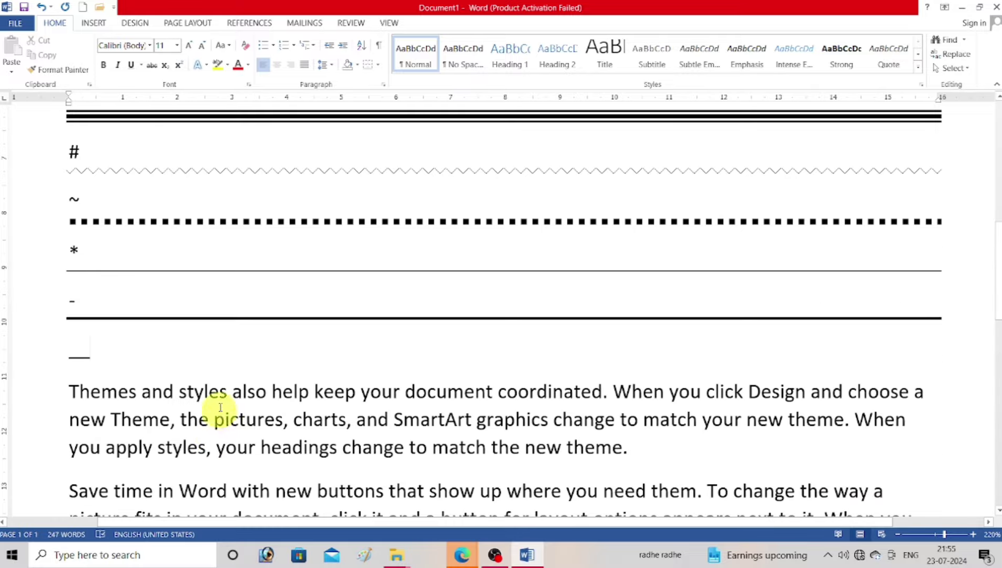
key("Return")
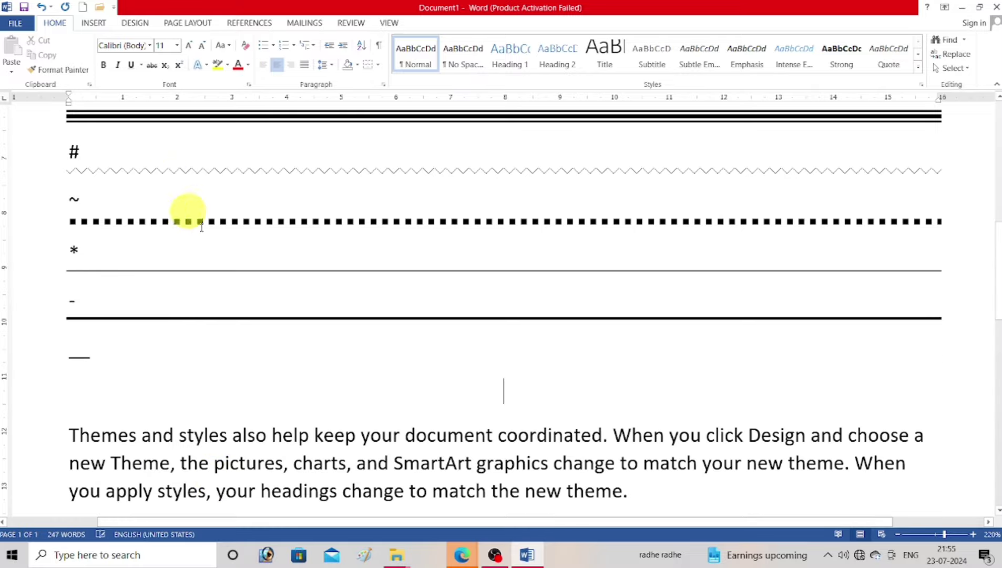
Type :) and :( on the centred line to get smiley and frowning faces
scroll(583, 439, "up", 2)
scroll(587, 440, "up", 6)
scroll(559, 420, "up", 7)
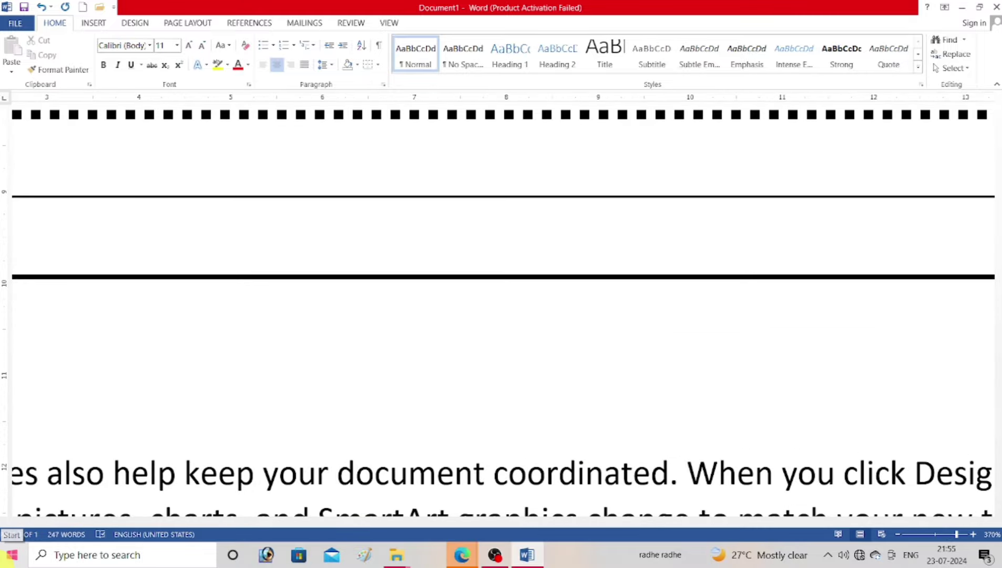
type(":")
type(")")
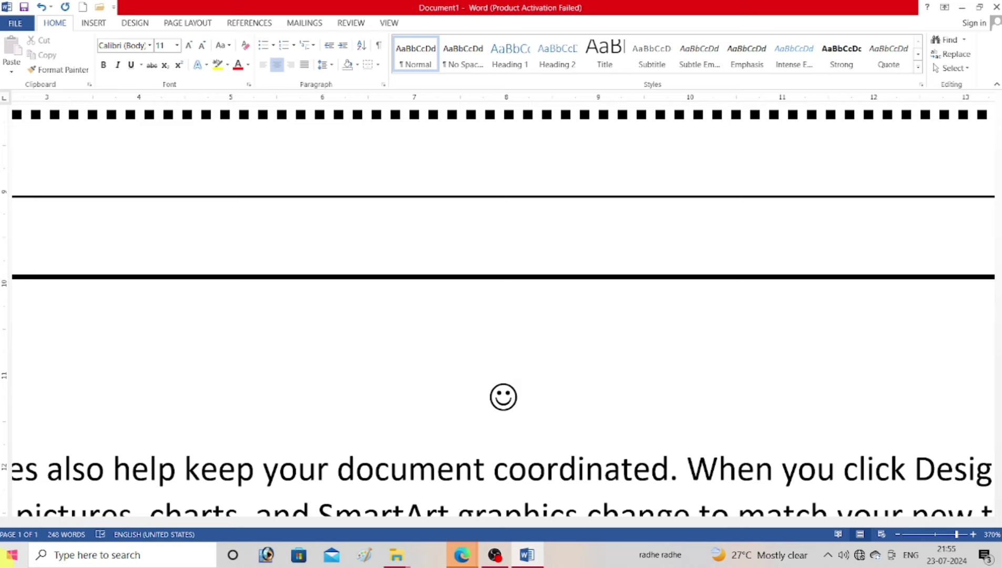
type(":")
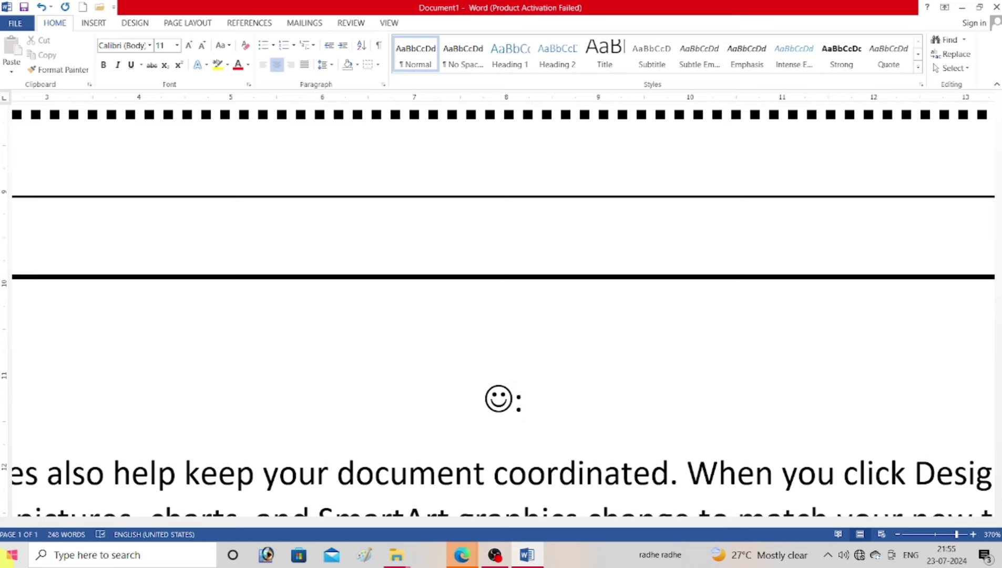
type("(")
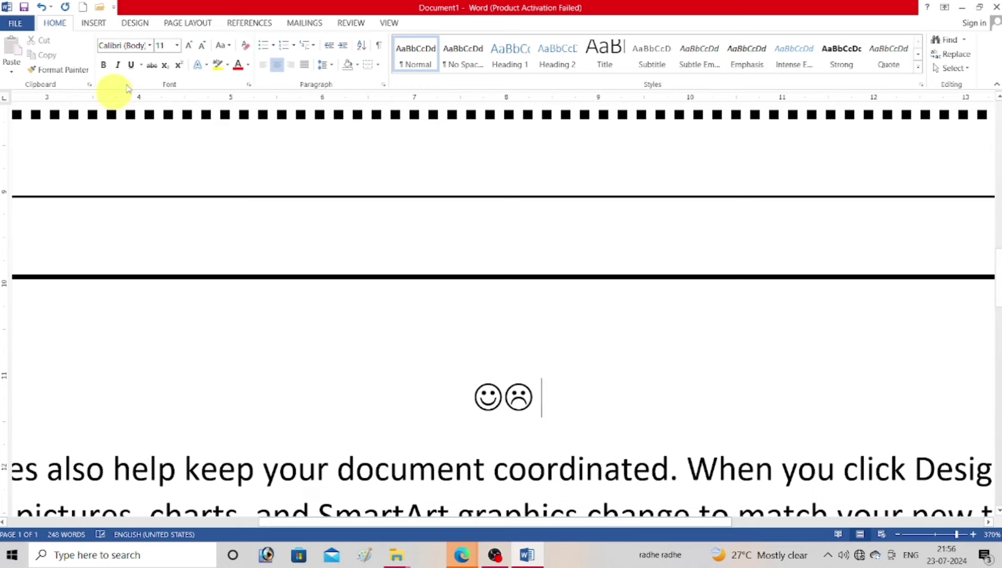
Open More Symbols and browse the Webdings and Vivaldi symbol fonts
left_click(94, 23)
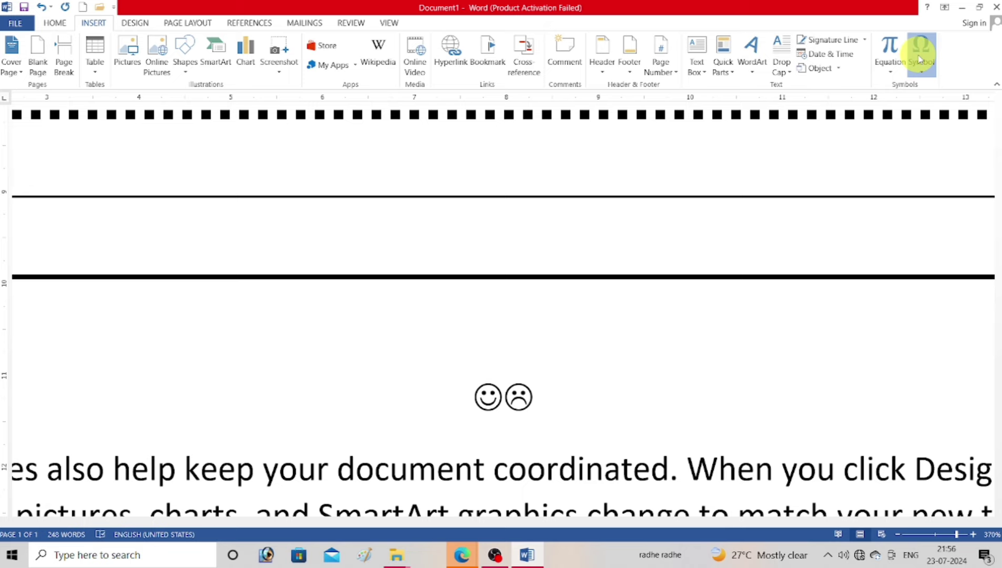
left_click(920, 58)
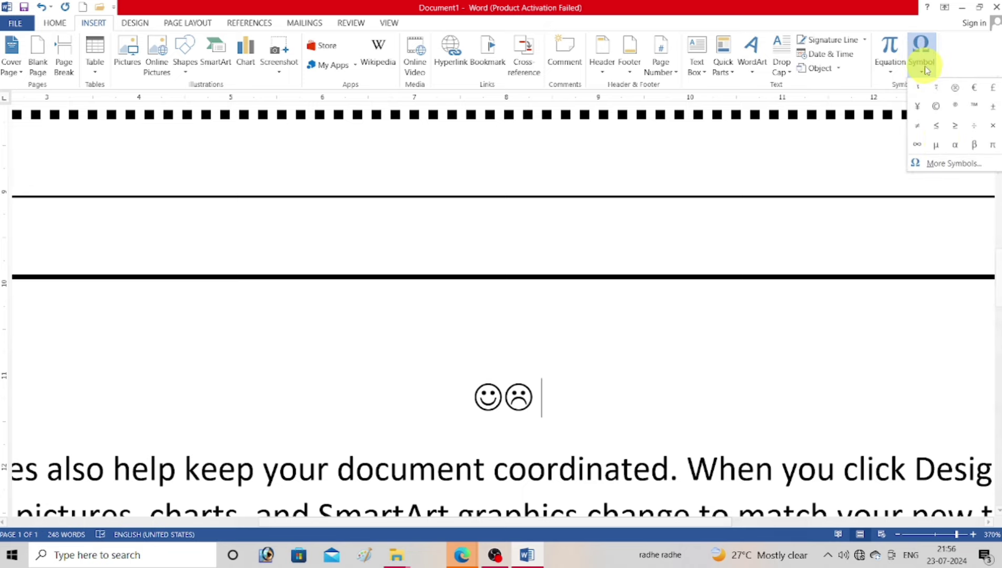
left_click(944, 164)
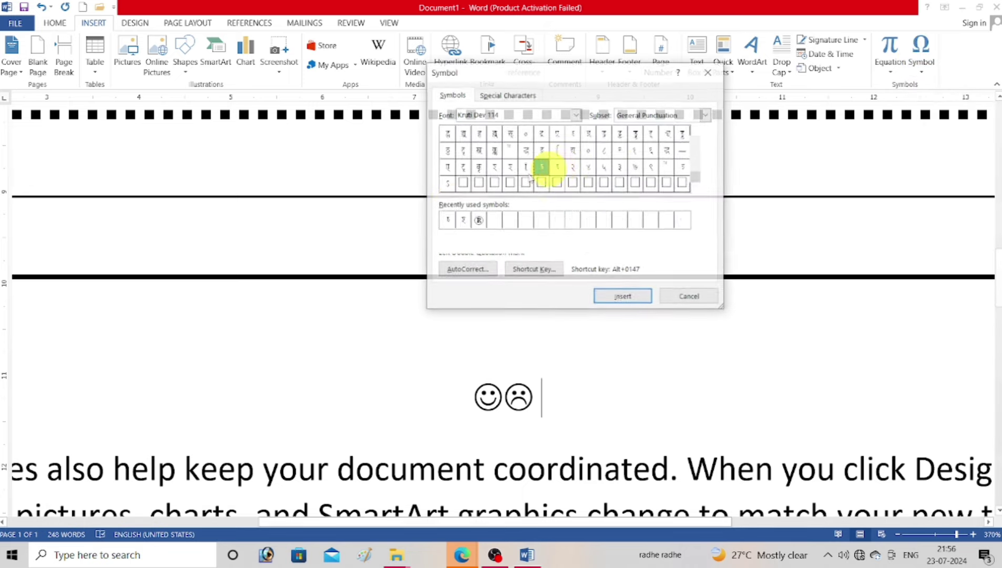
left_click(576, 115)
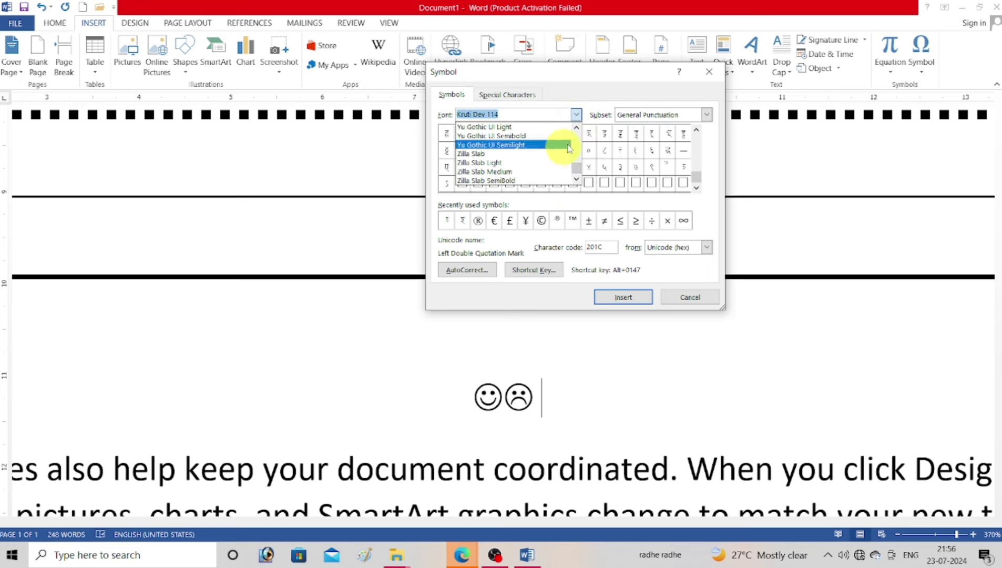
scroll(579, 137, "up", 5)
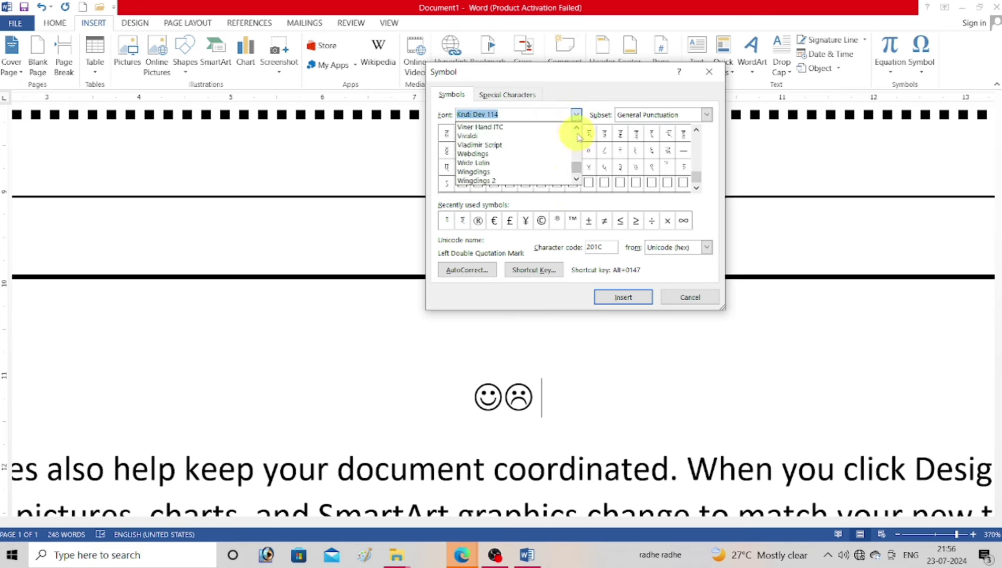
left_click(521, 153)
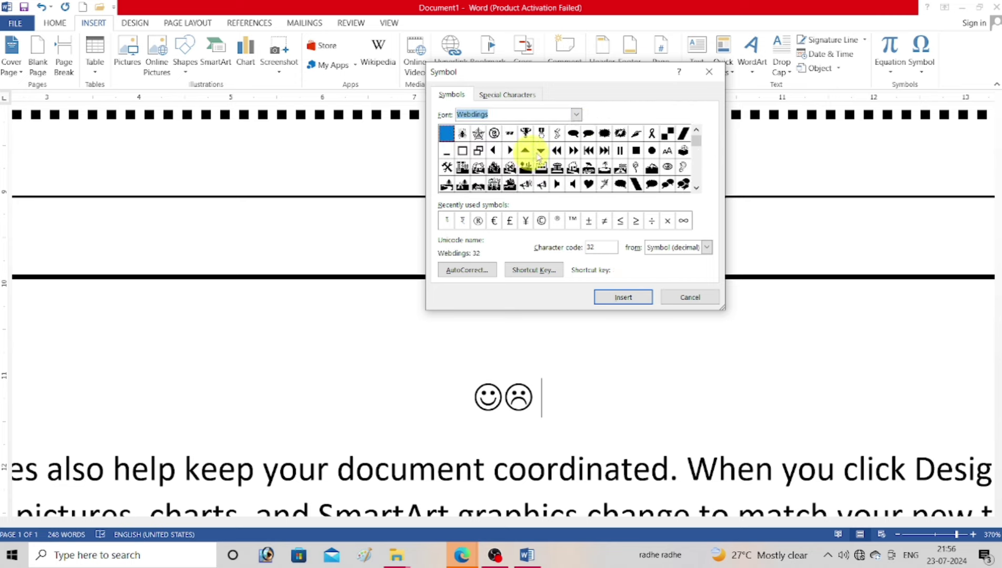
left_click(576, 115)
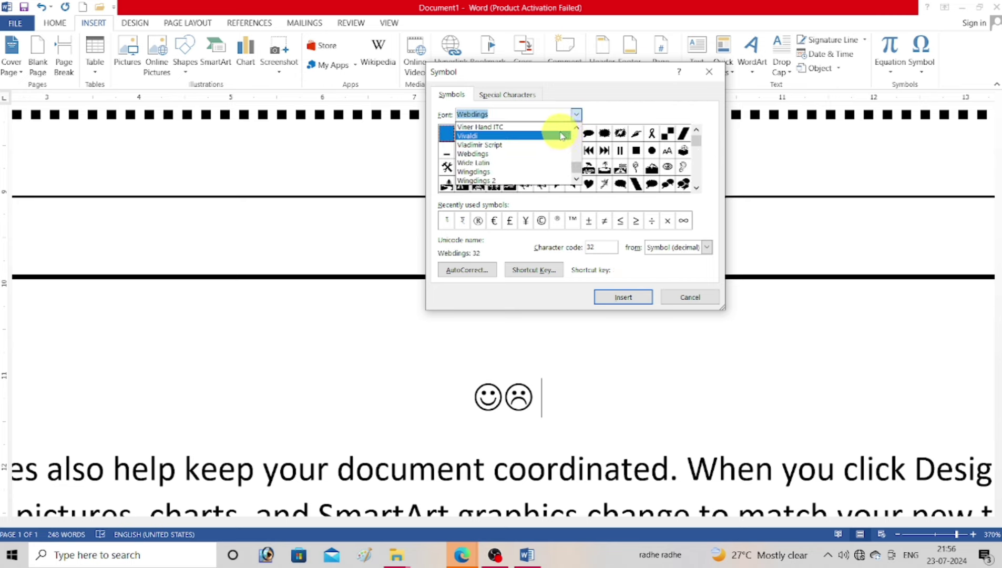
left_click(559, 136)
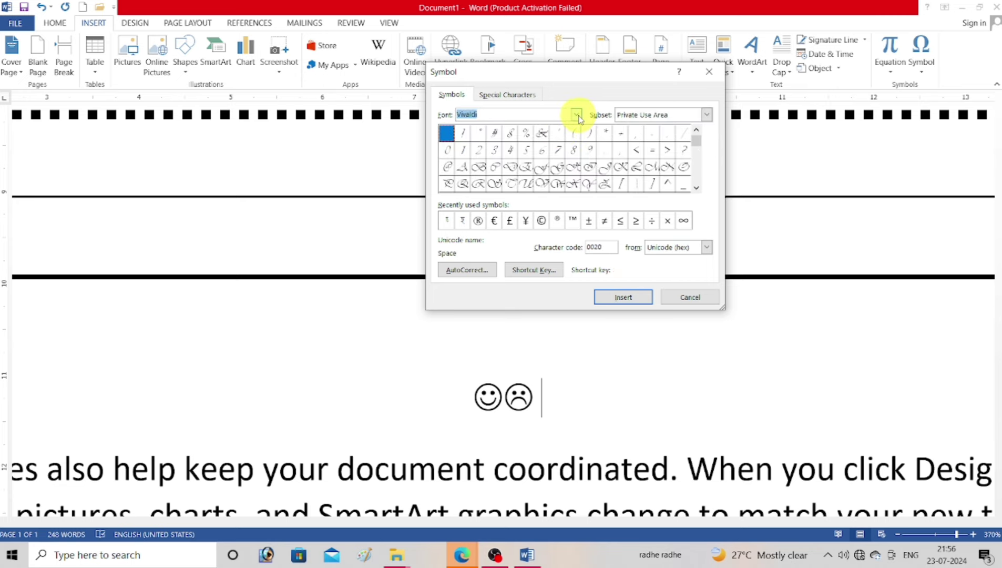
left_click(576, 115)
left_click(577, 131)
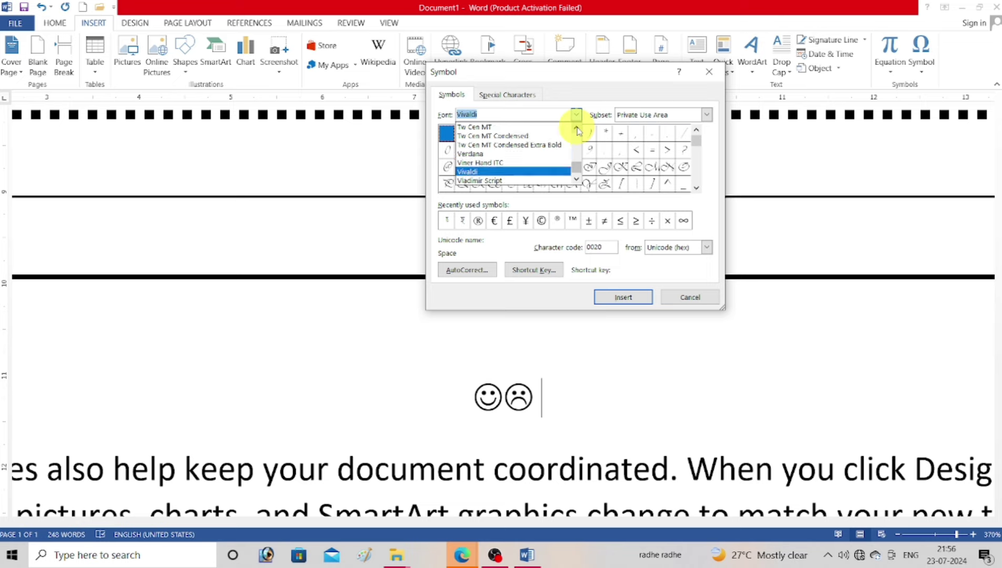
left_click(578, 131)
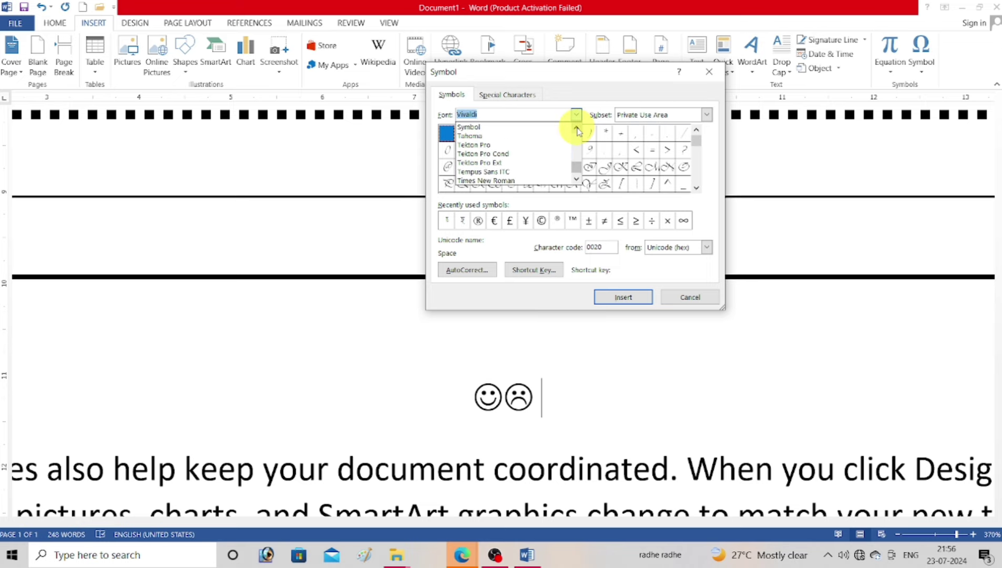
Insert the © sign from the Symbol font and close the Symbol dialog
left_click(531, 137)
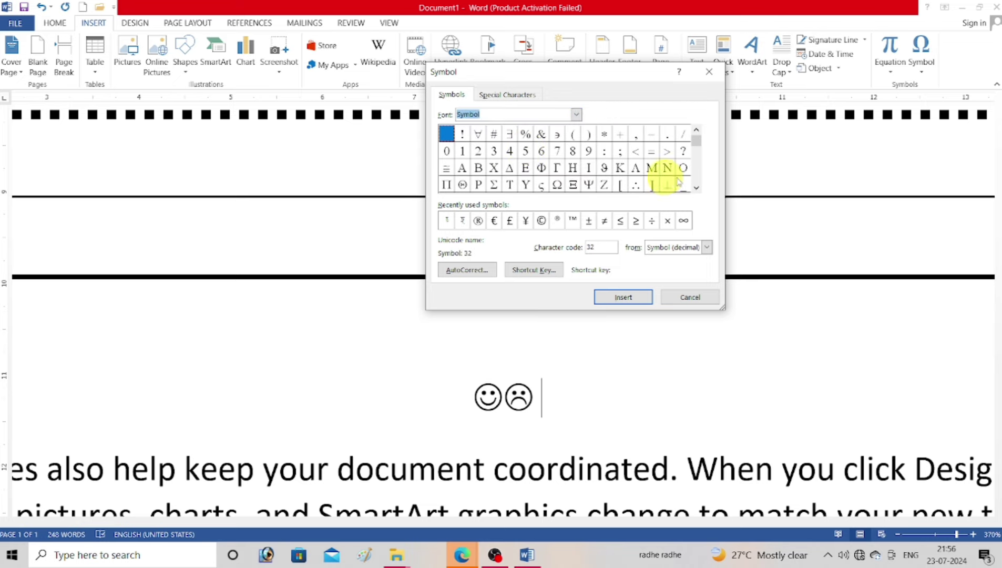
left_click(697, 188)
left_click(697, 189)
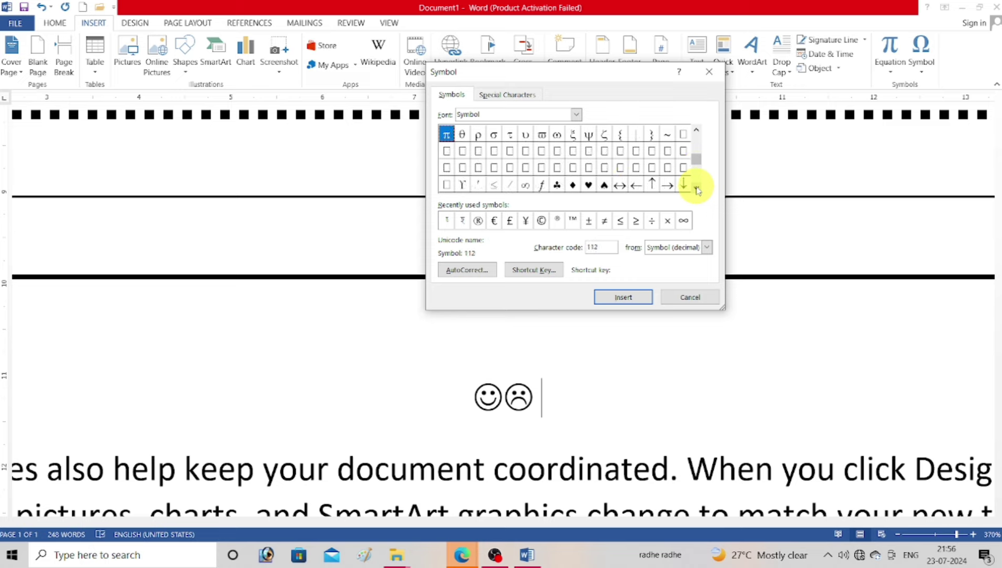
left_click(697, 188)
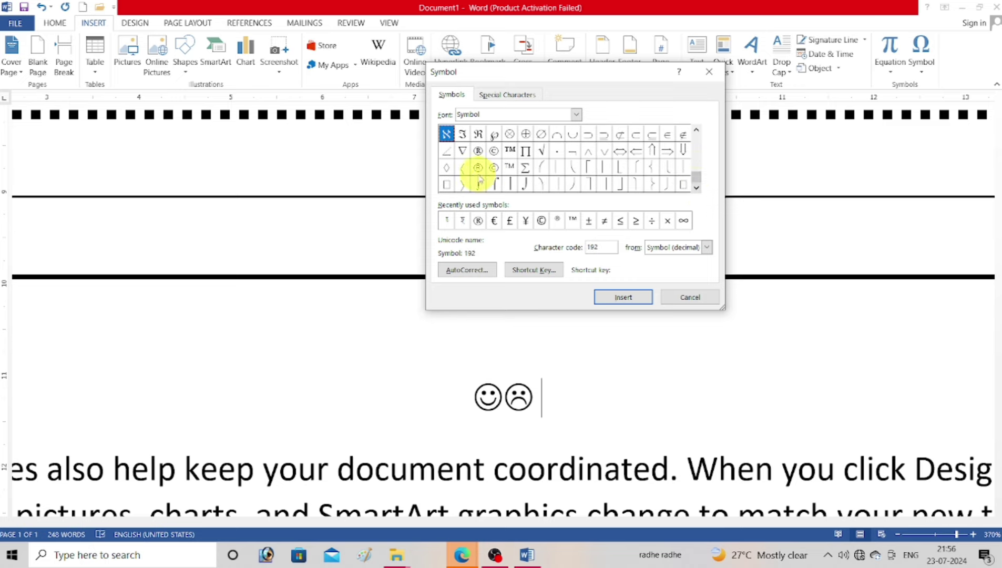
left_click(494, 167)
left_click(620, 296)
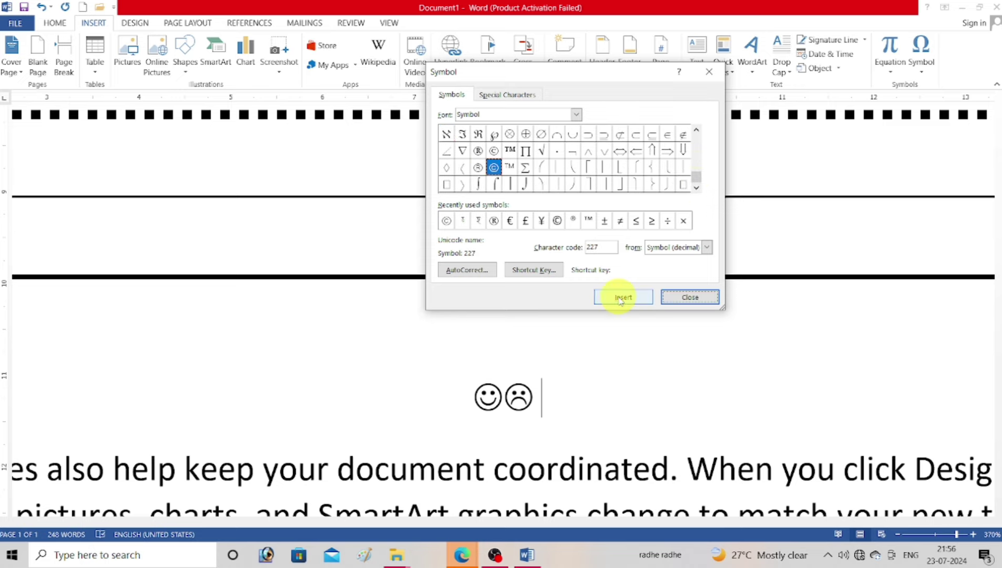
left_click(683, 296)
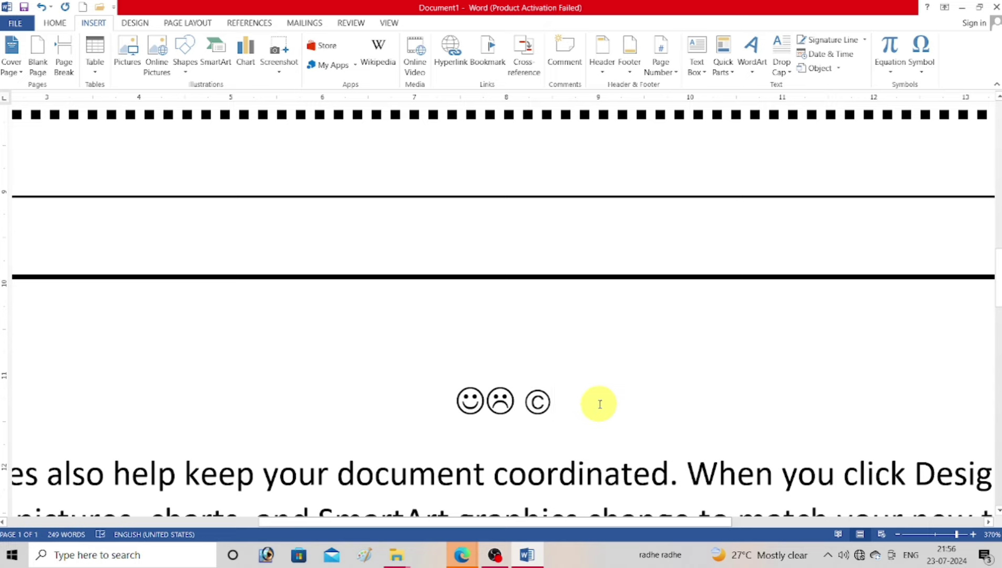
Type (C) and (R) to get © and ®, then start a new line
type("(C")
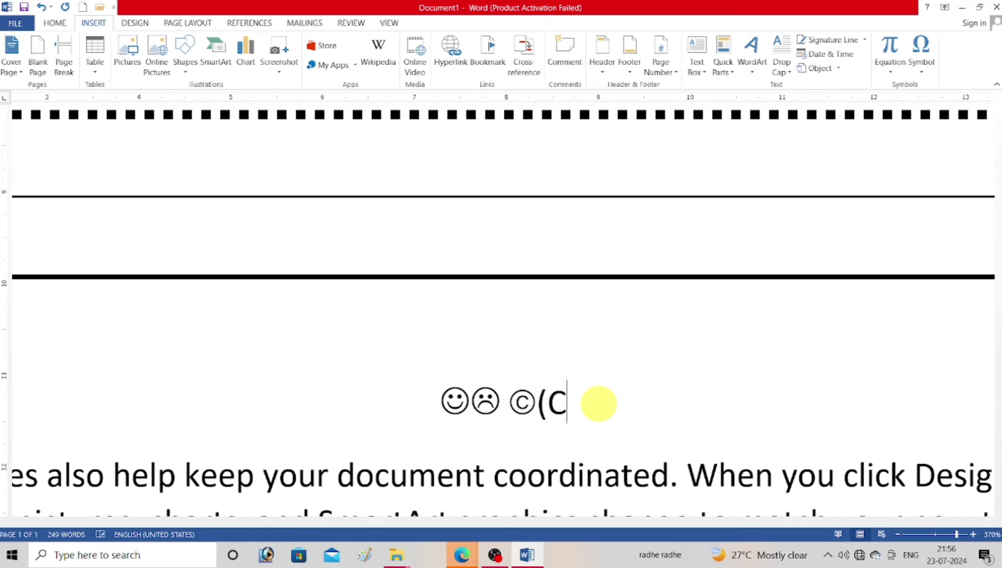
type(")")
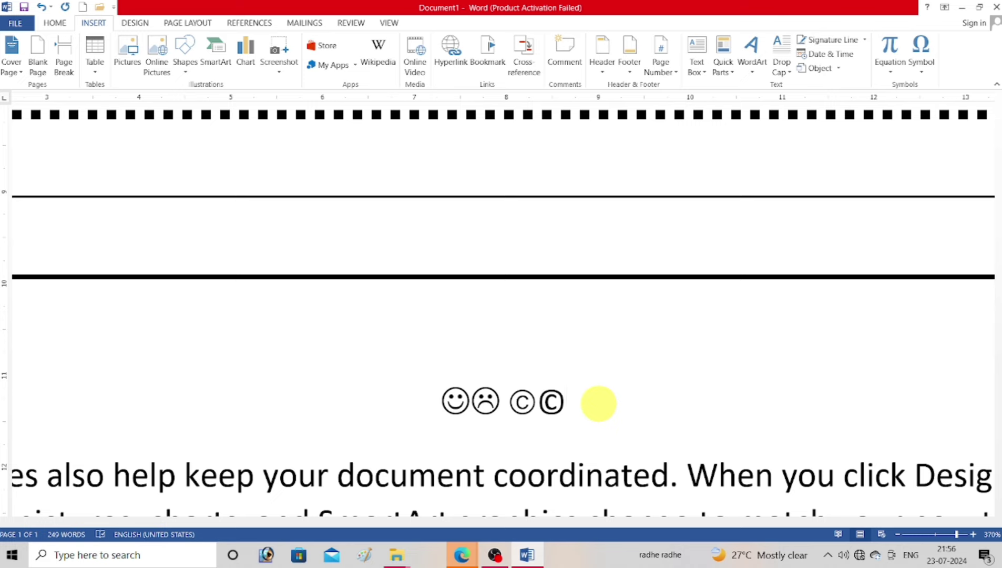
type(" (")
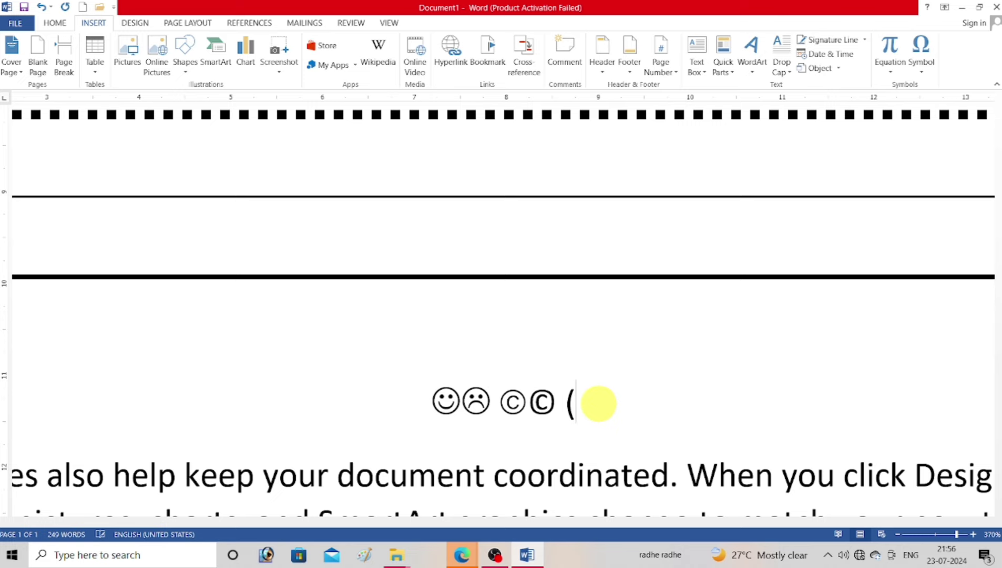
type("R)")
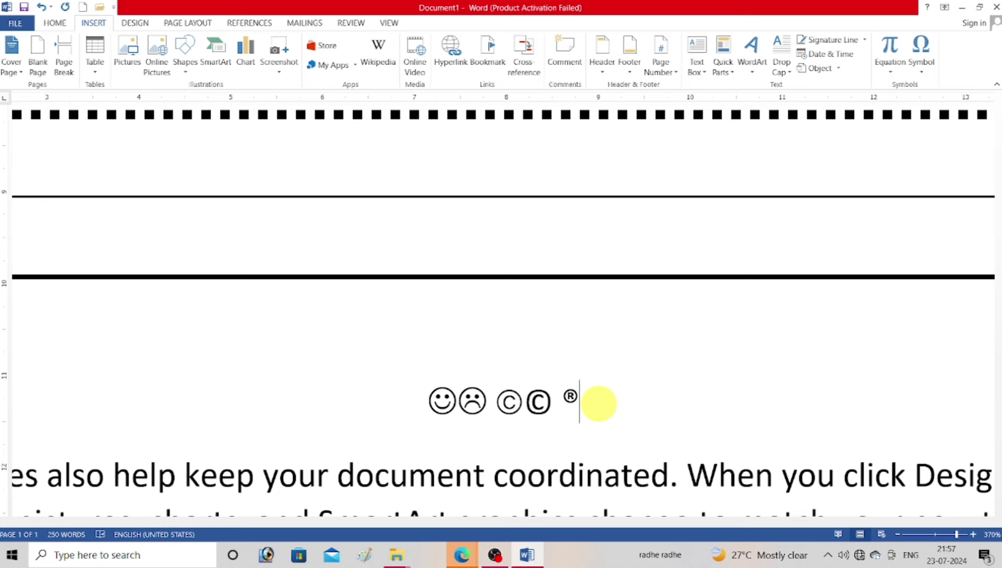
key("Return")
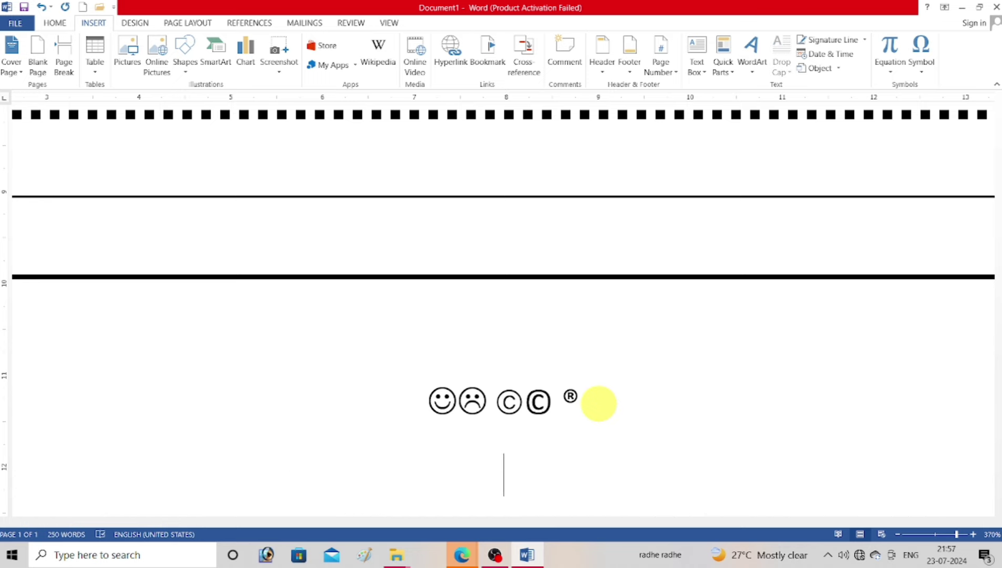
Turn a typed +----+ pattern into a four-column table and add rows with Tab
type("+-")
type("-----------------+")
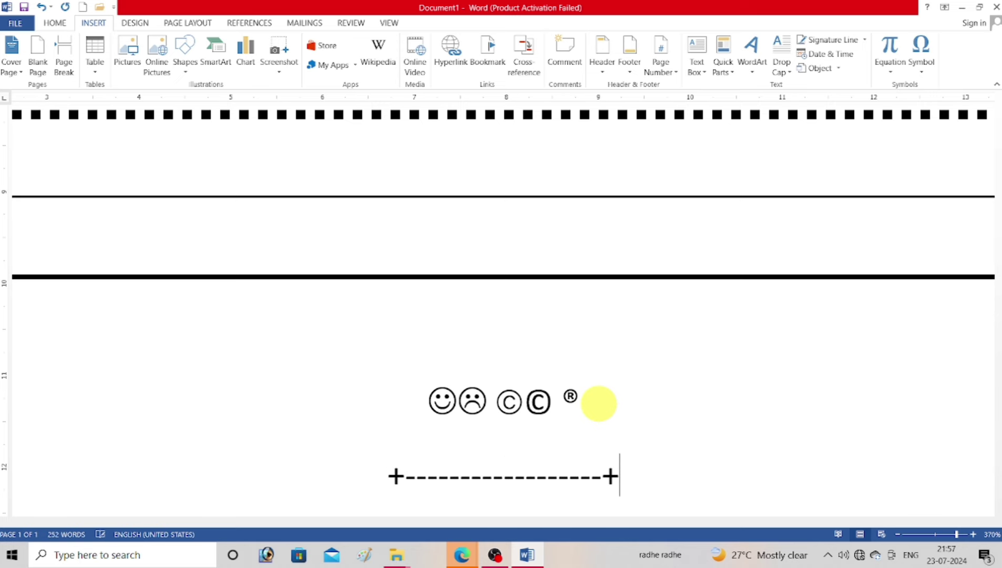
type("-------------+")
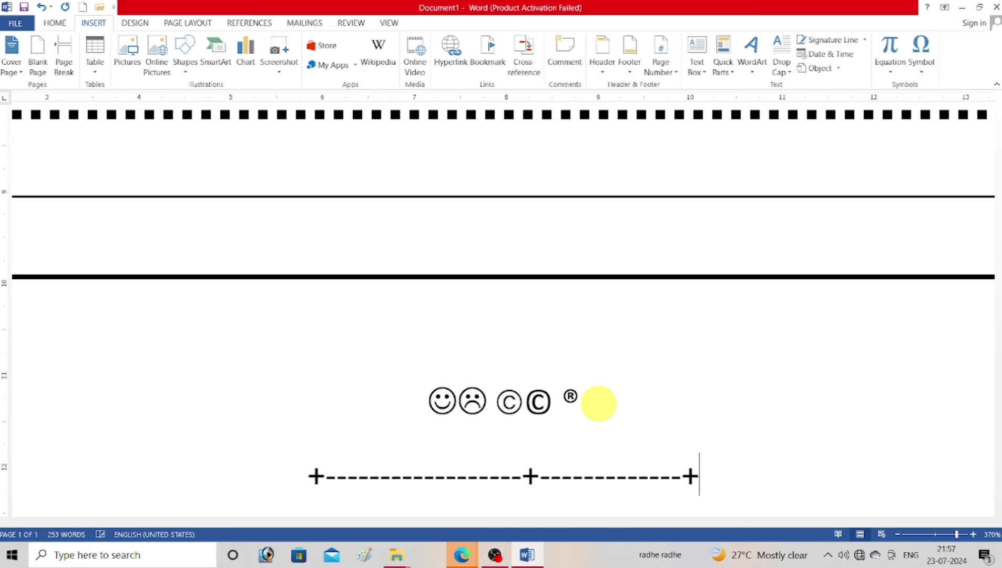
type("--------------+-")
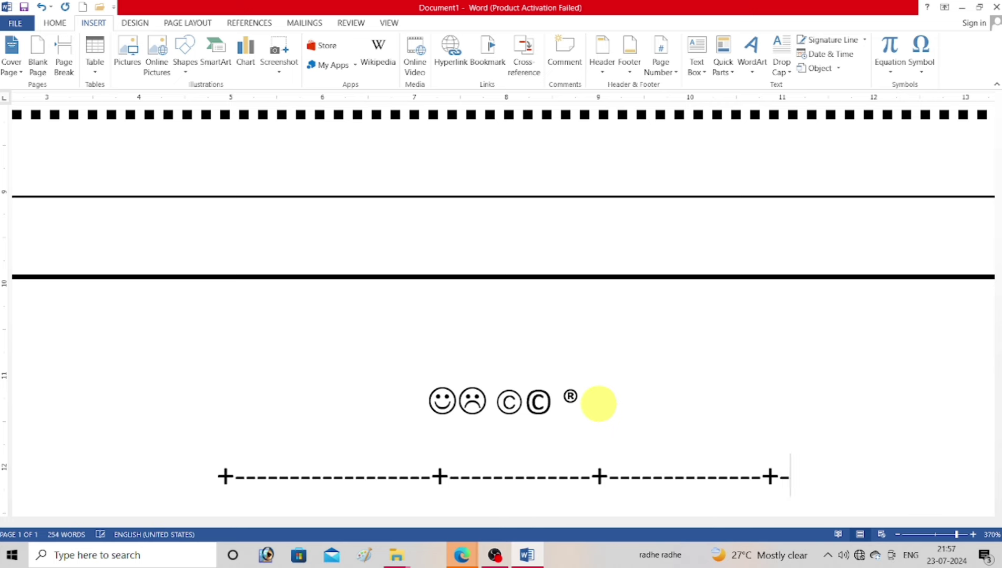
type("---------+")
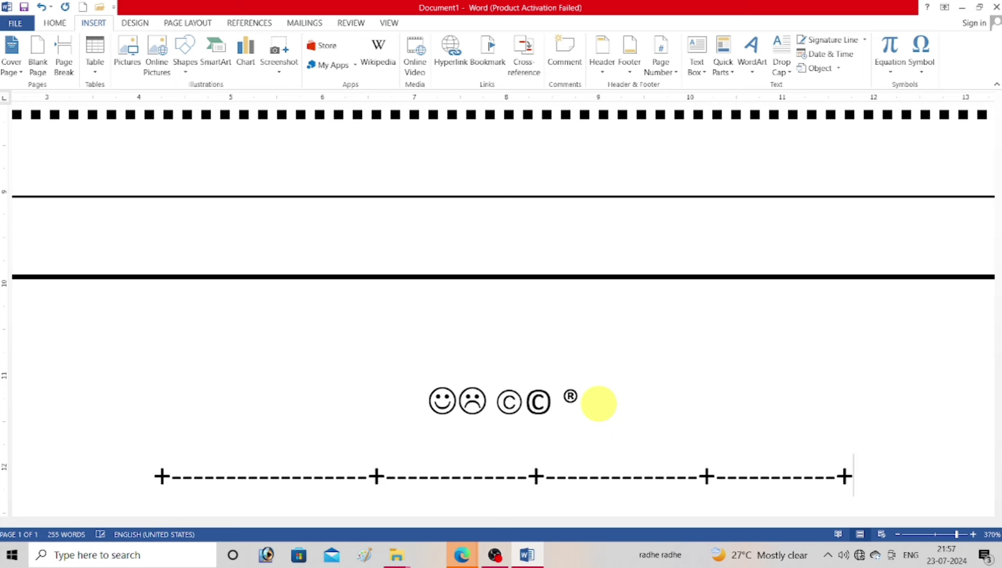
key("Return")
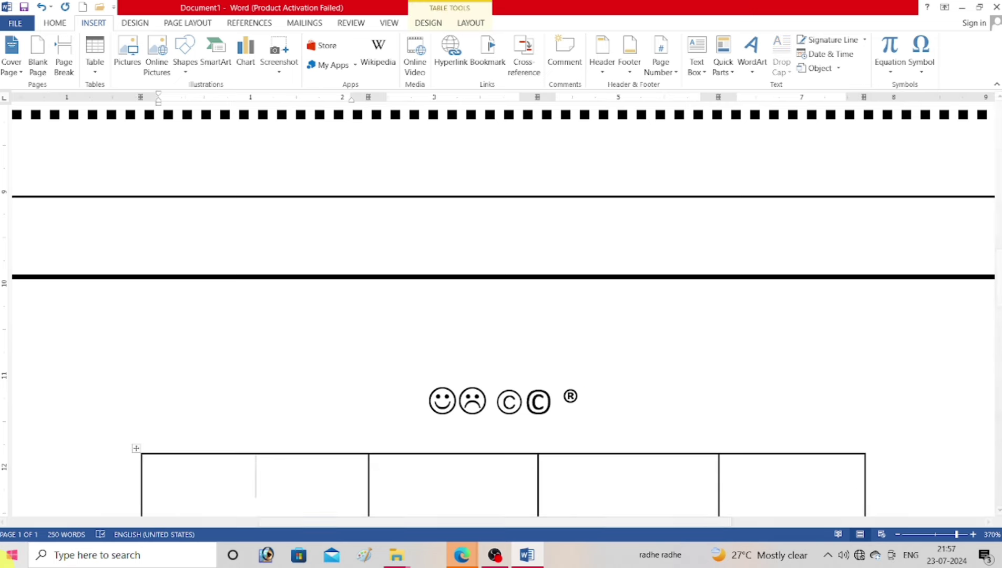
left_click_drag(996, 287, 996, 310)
scroll(997, 311, "down", 1)
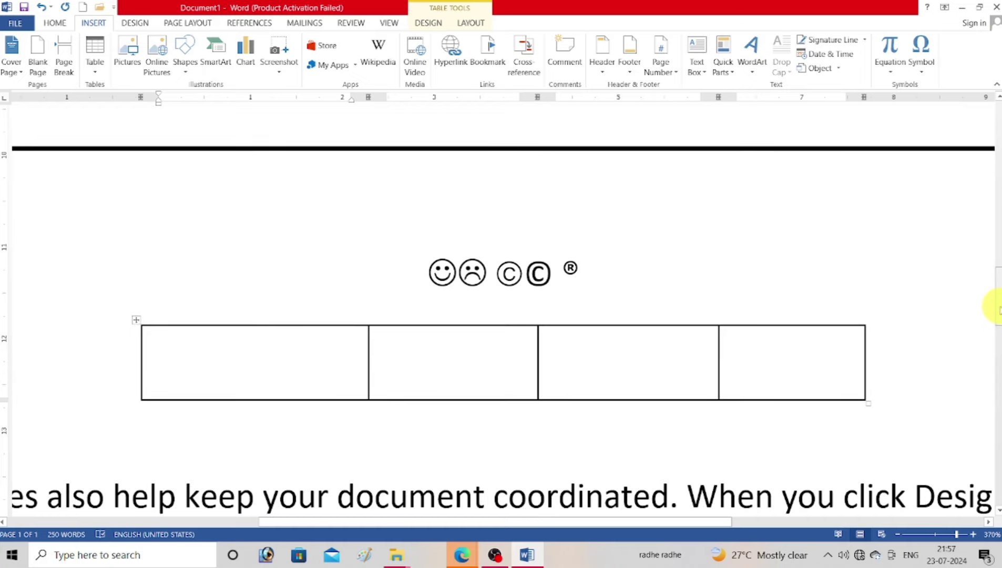
key("Tab")
key("Tab")
key("Tab")
key("Tab")
key("Tab")
key("Tab")
key("Tab")
key("Tab")
key("Tab")
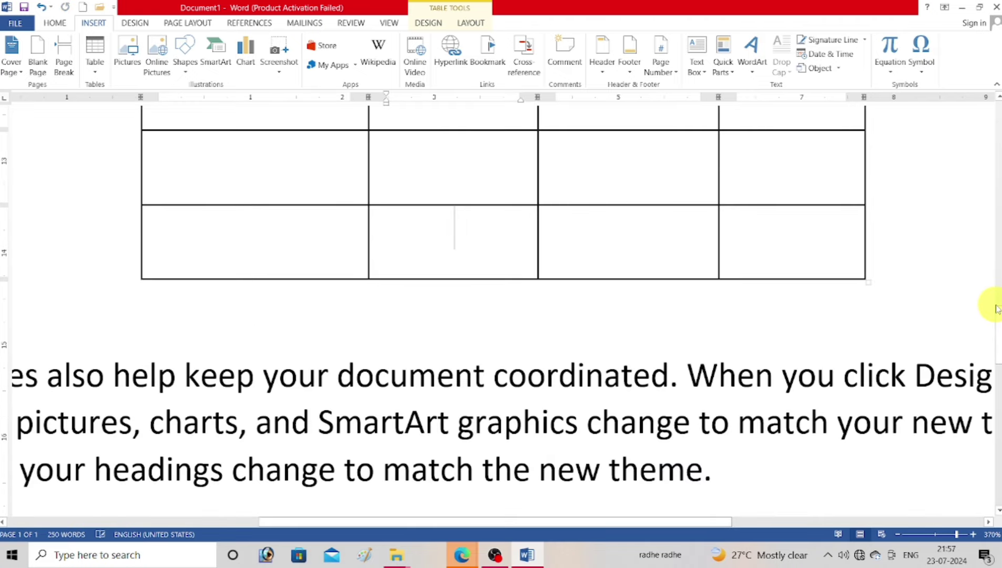
key("Tab")
key("Tab")
key("Tab")
key("Tab")
key("Tab")
key("Tab")
key("Tab")
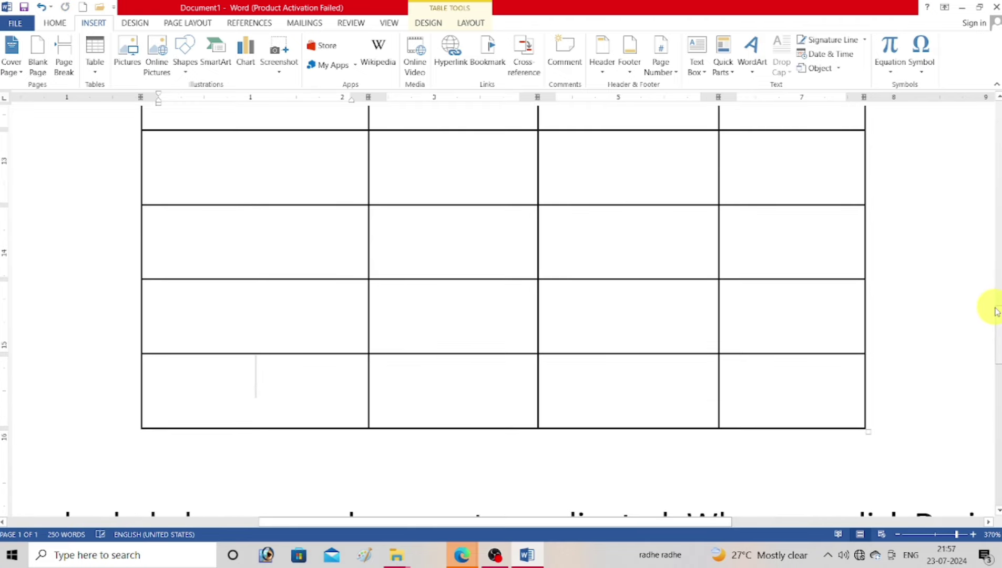
Type the first two first names into the top two cells of the table's first column
left_click_drag(994, 325, 995, 306)
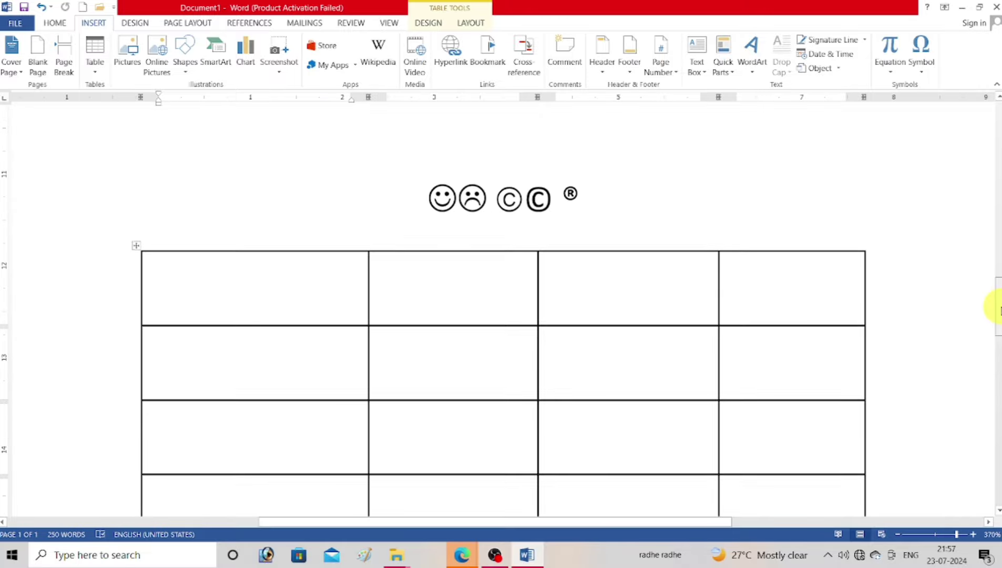
left_click(295, 308)
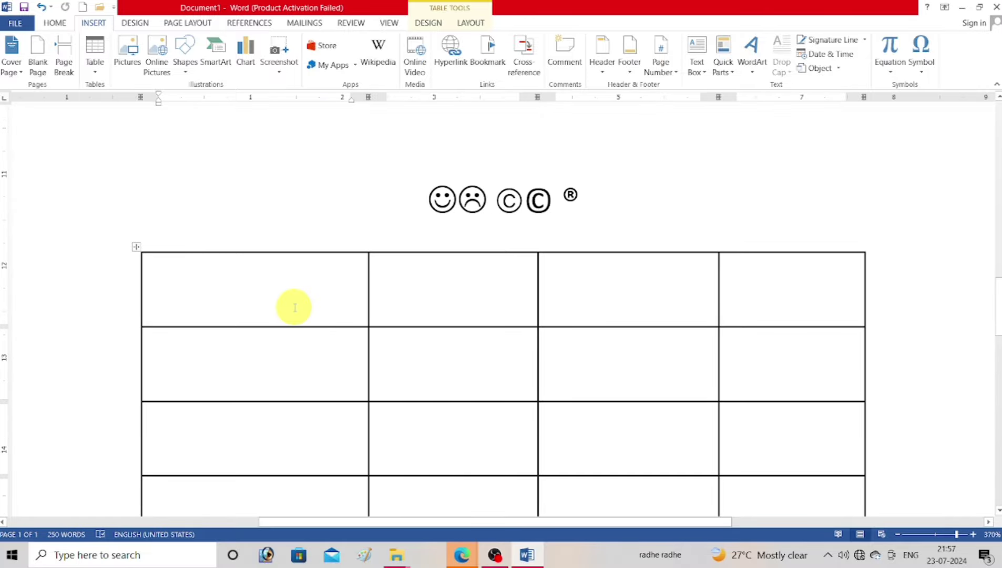
type("Rakes")
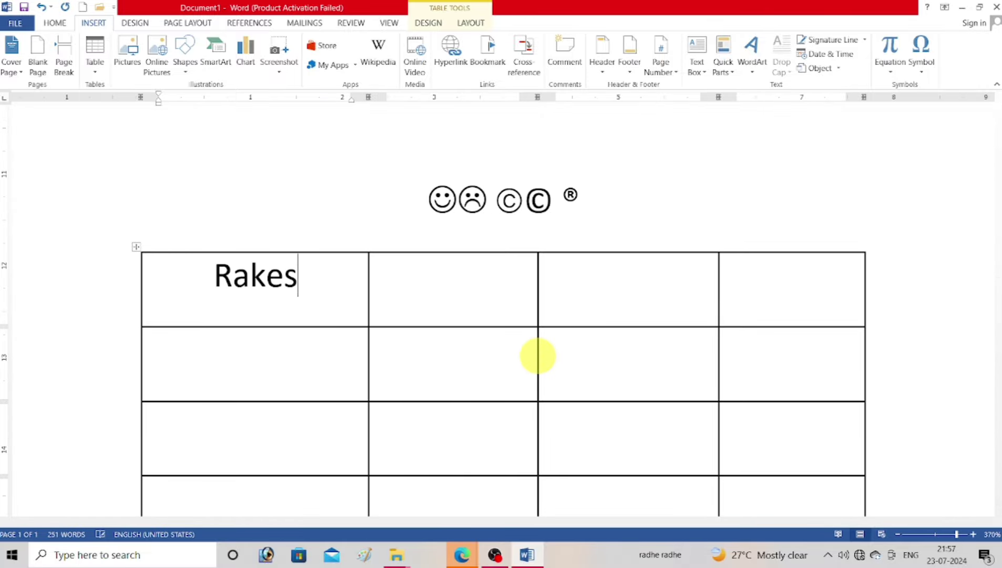
key("Down")
type("Ra")
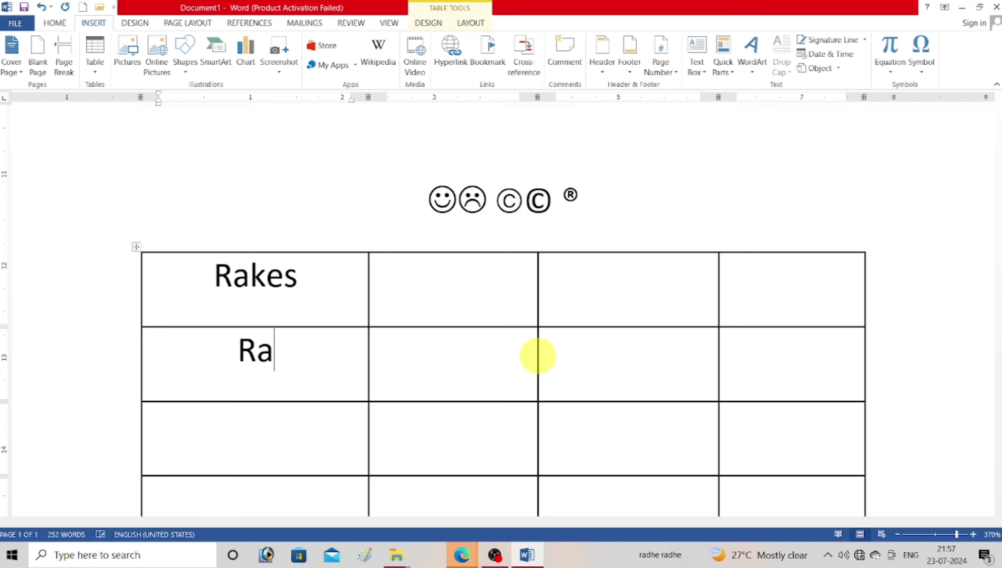
type("m")
key("Return")
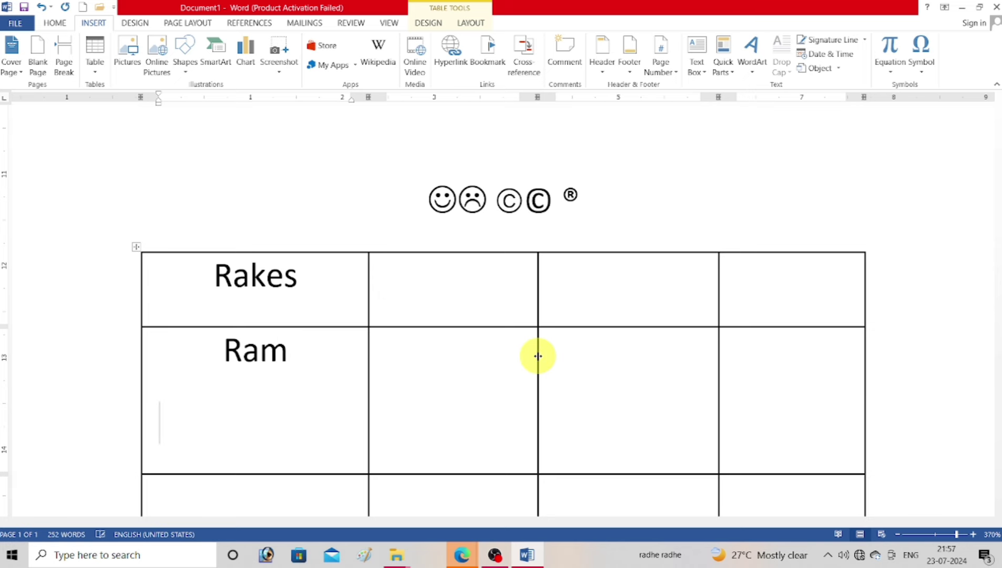
key("BackSpace")
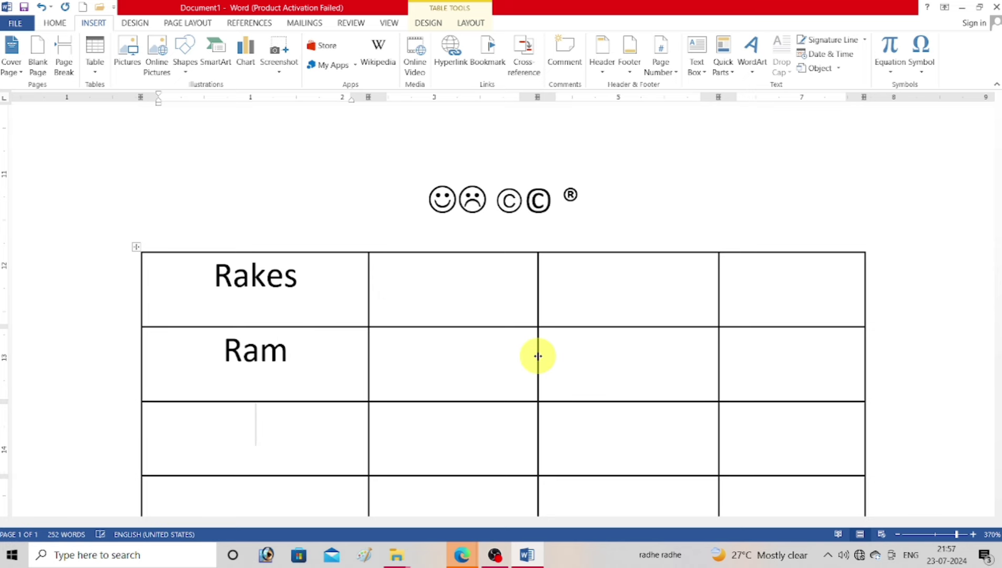
Type the third and fourth first names down the first column, fixing a typo in the third
type("Rab")
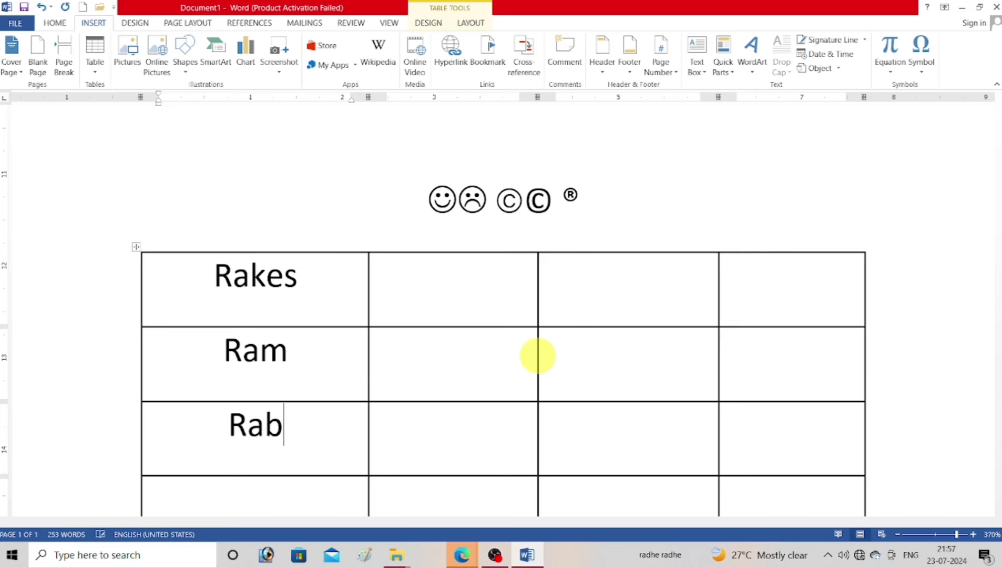
key("BackSpace")
type("vi")
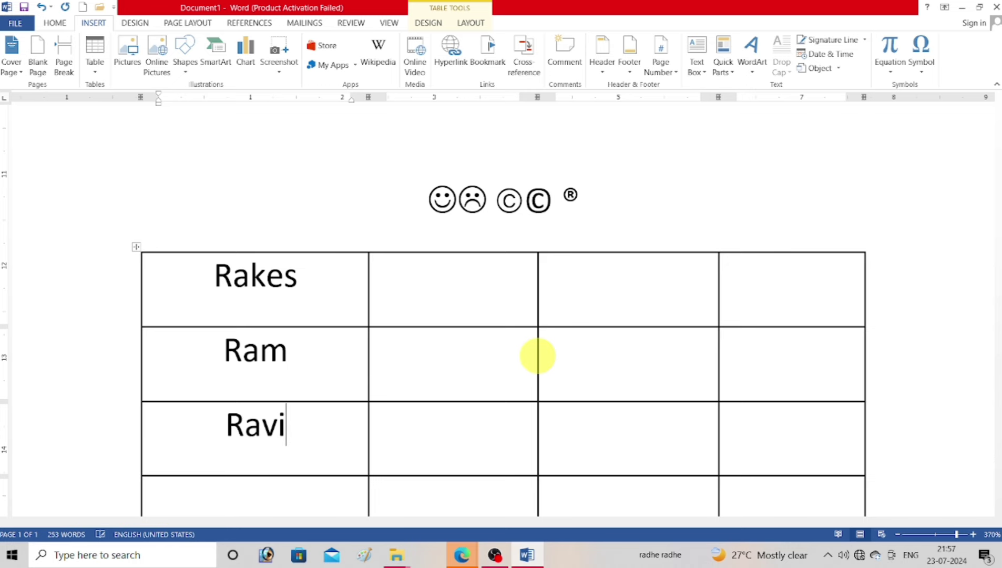
key("Down")
type("R")
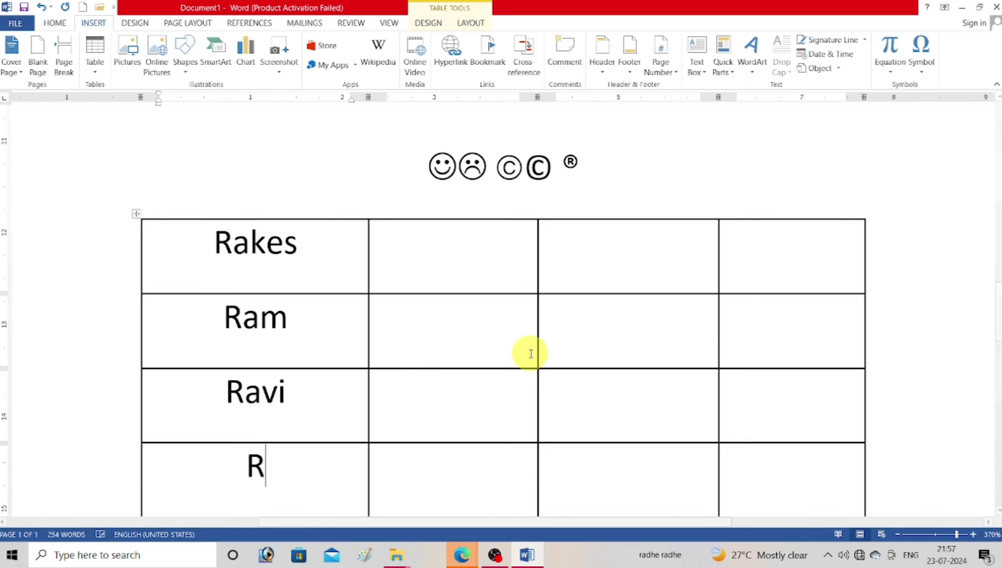
type("ohit")
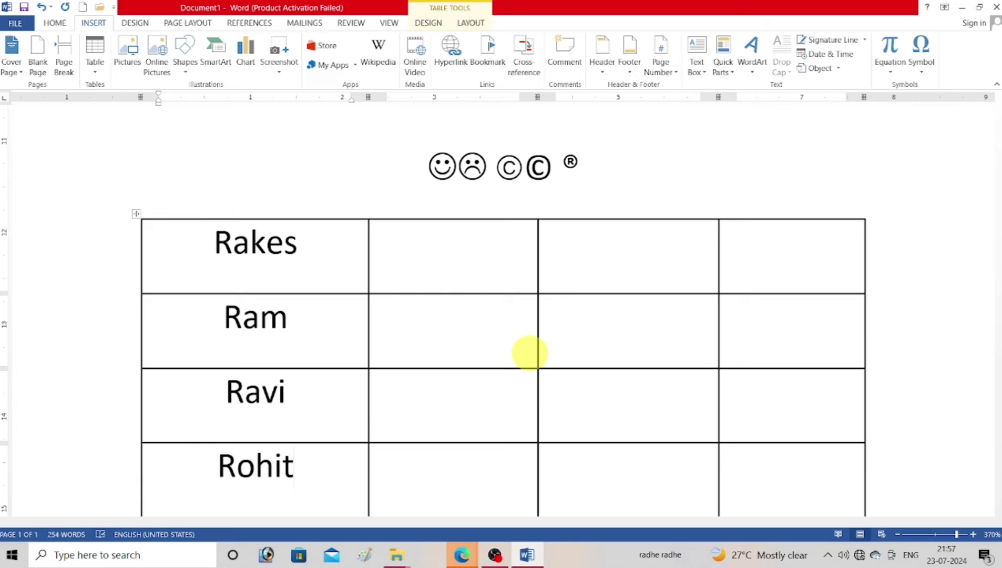
scroll(530, 352, "down", 3)
key("Up")
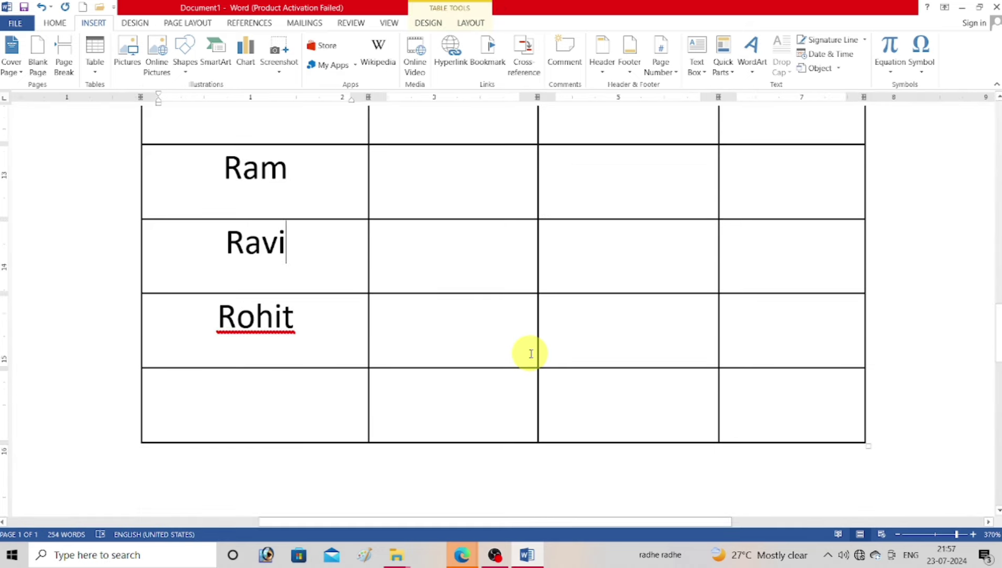
key("Up")
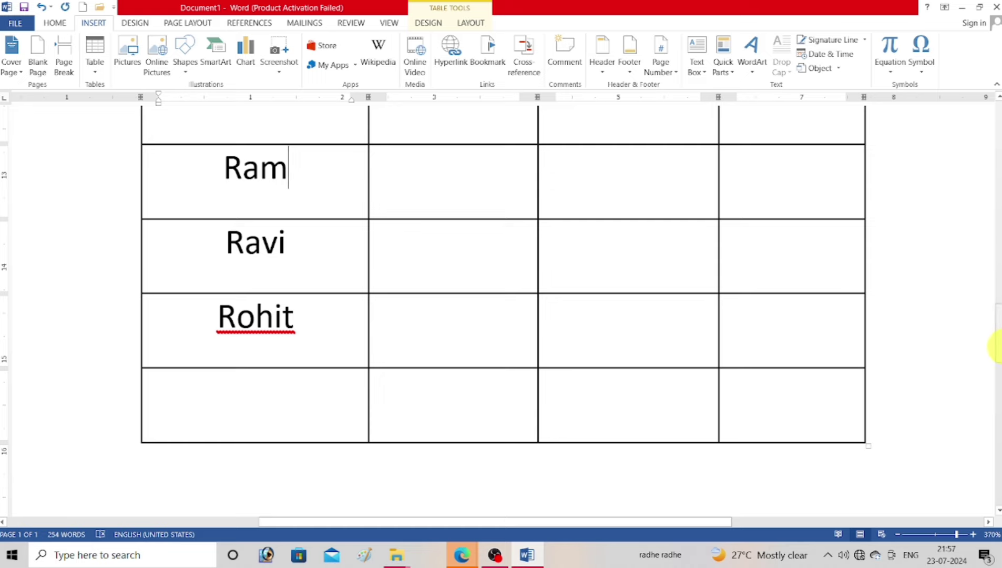
scroll(988, 336, "up", 2)
scroll(996, 324, "up", 2)
scroll(995, 331, "down", 3)
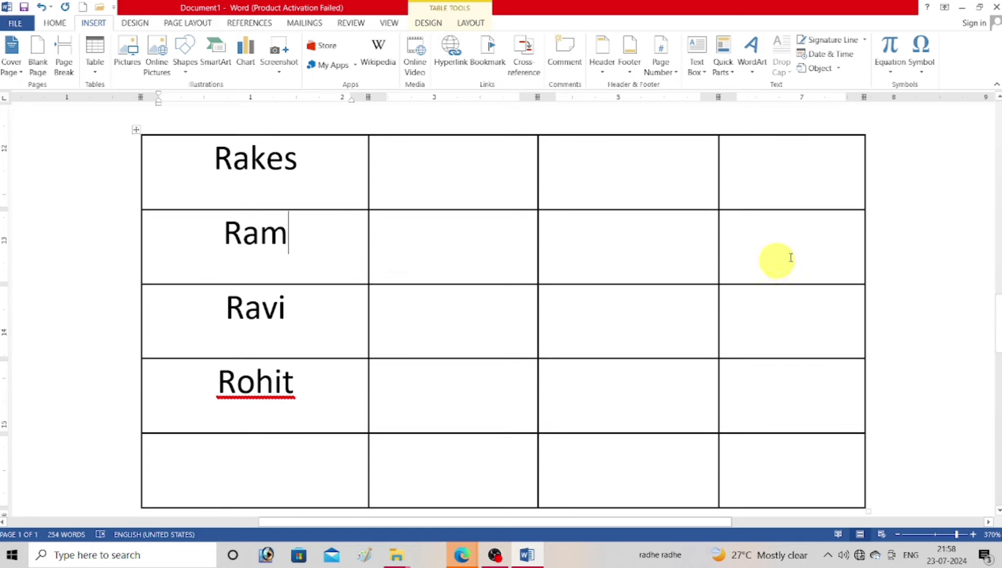
Insert an empty table row directly below the second name's row
left_click(870, 246)
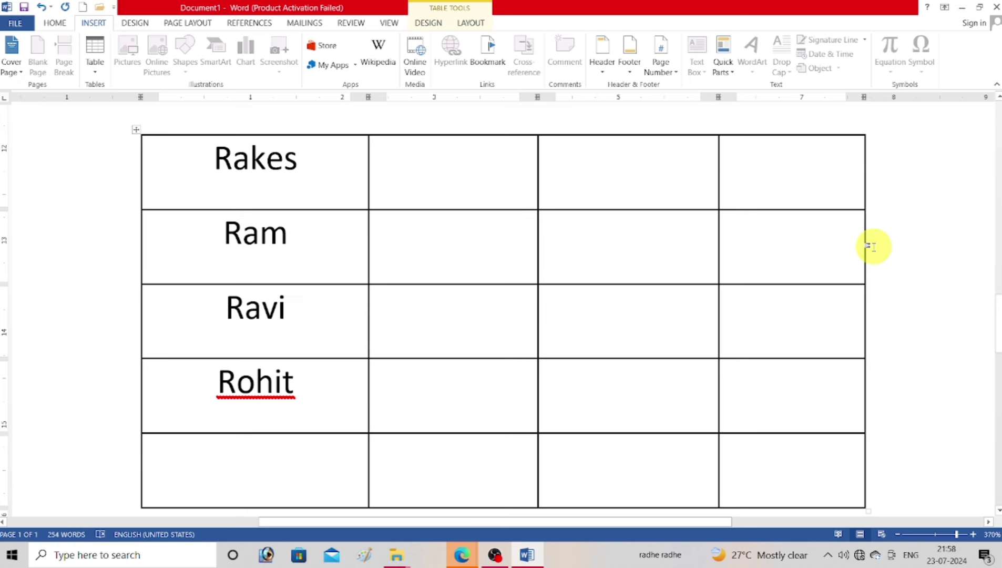
key("Return")
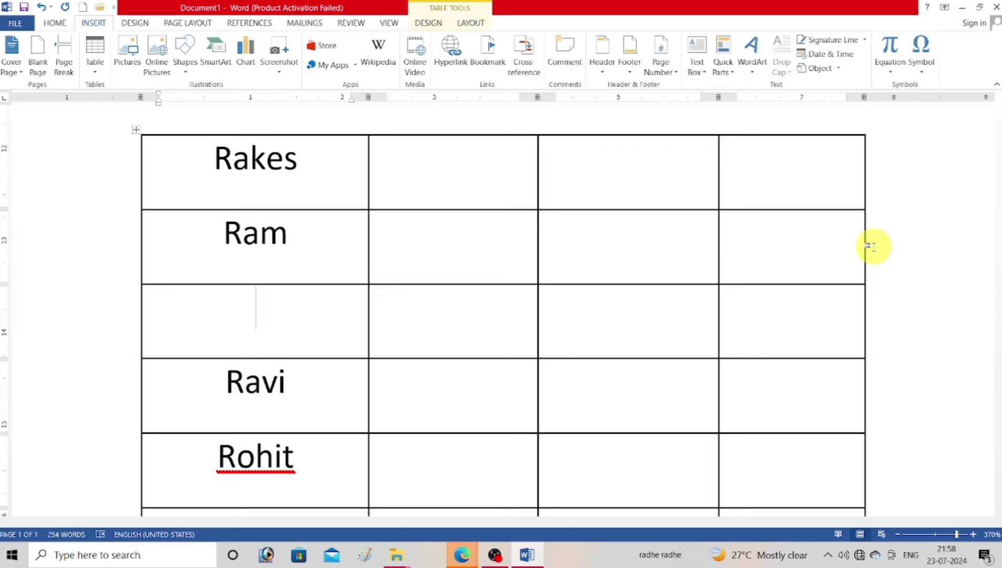
scroll(462, 408, "down", 16, "ctrl")
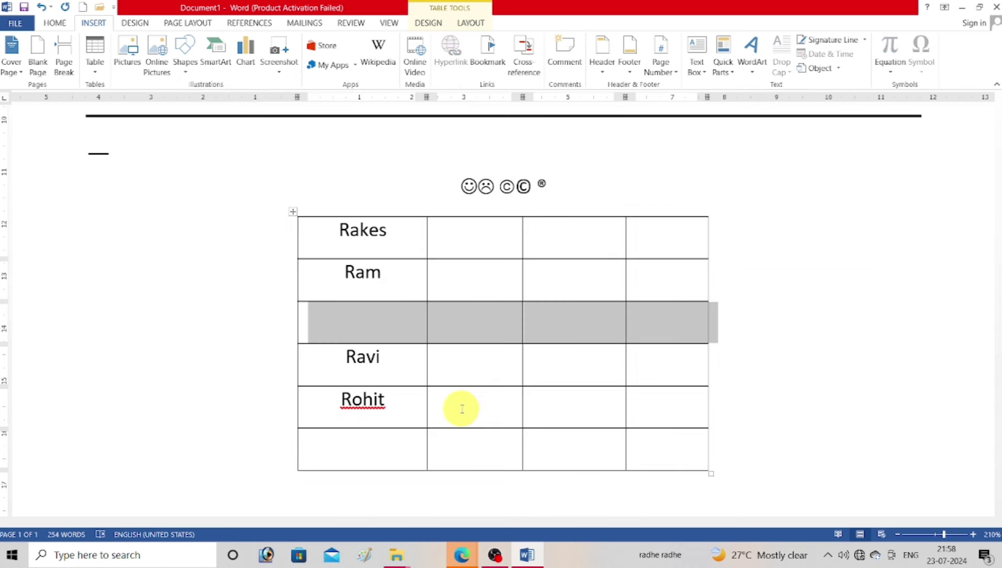
key("Up")
key("Up")
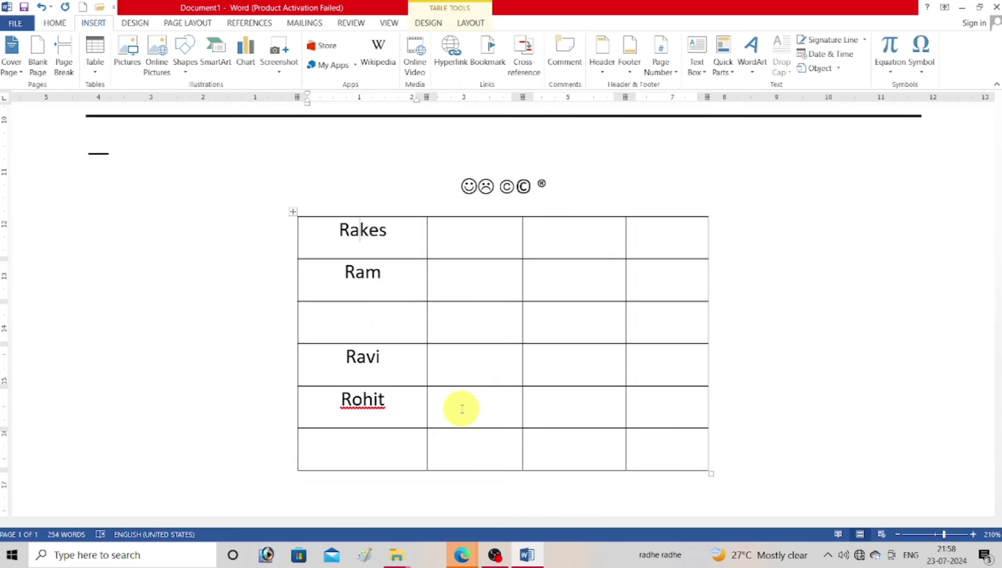
key("Down")
key("Down")
Select the empty row and shift it up and down the table with Alt+Shift+arrows
key("shift+Right")
key("shift+Right")
key("shift+Right")
key("shift+Right")
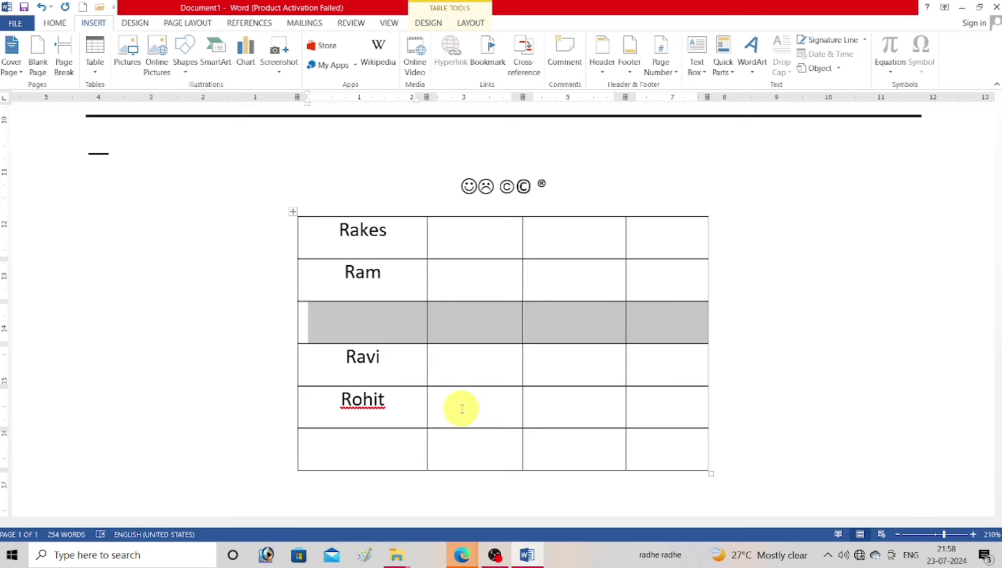
key("alt+shift+Up")
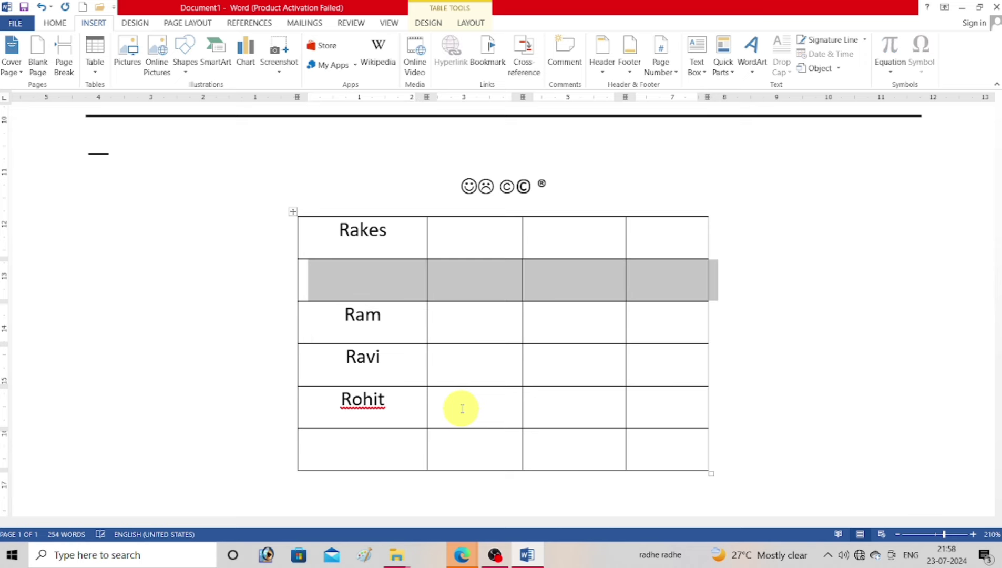
key("alt+shift+Down")
key("alt+shift+Down")
key("alt+shift+Down")
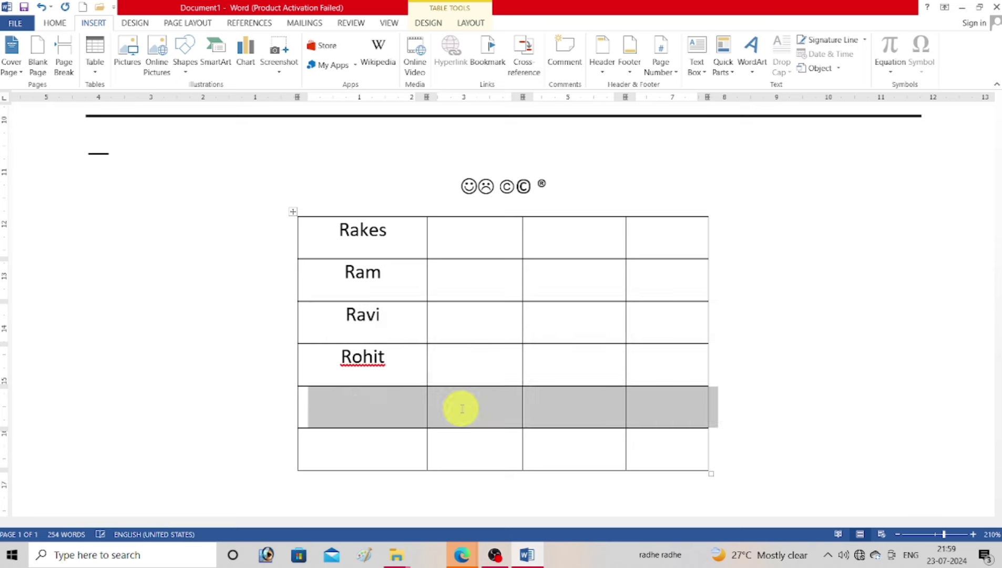
key("alt+shift+Up")
key("alt+shift+Up")
key("alt+shift+Up")
key("alt+shift+Up")
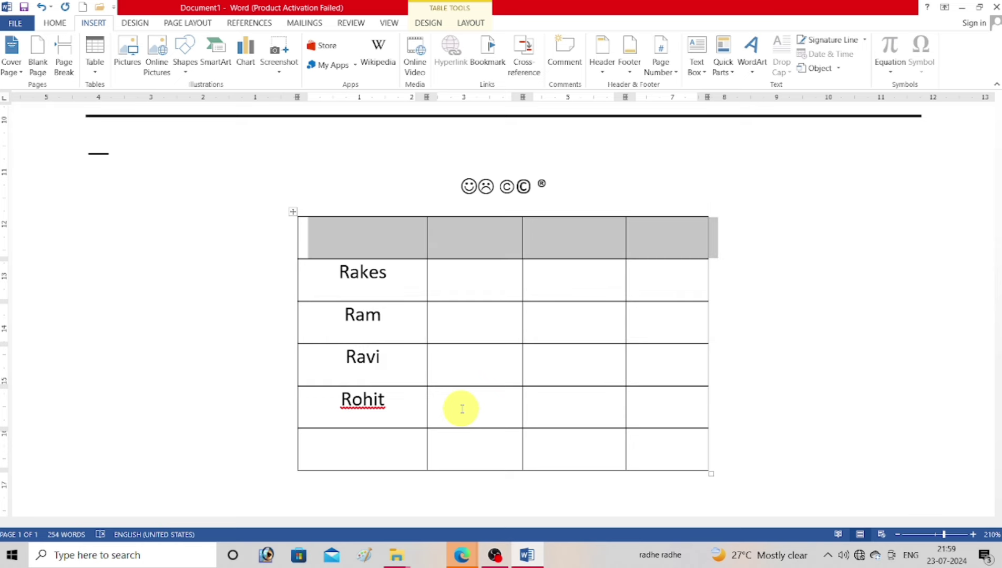
key("Down")
key("Down")
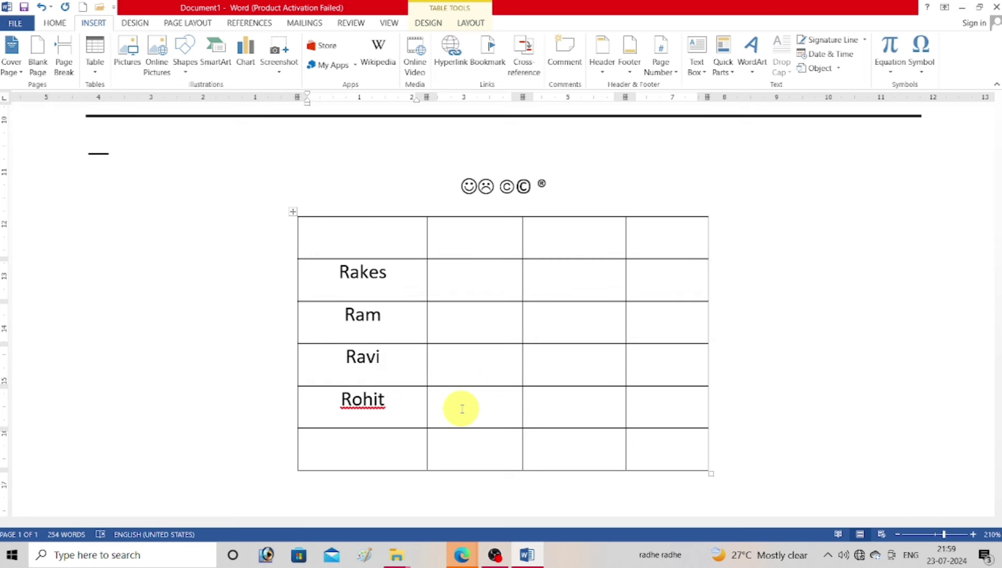
Move the row holding the second name up to the top of the table
left_click_drag(336, 314, 655, 328)
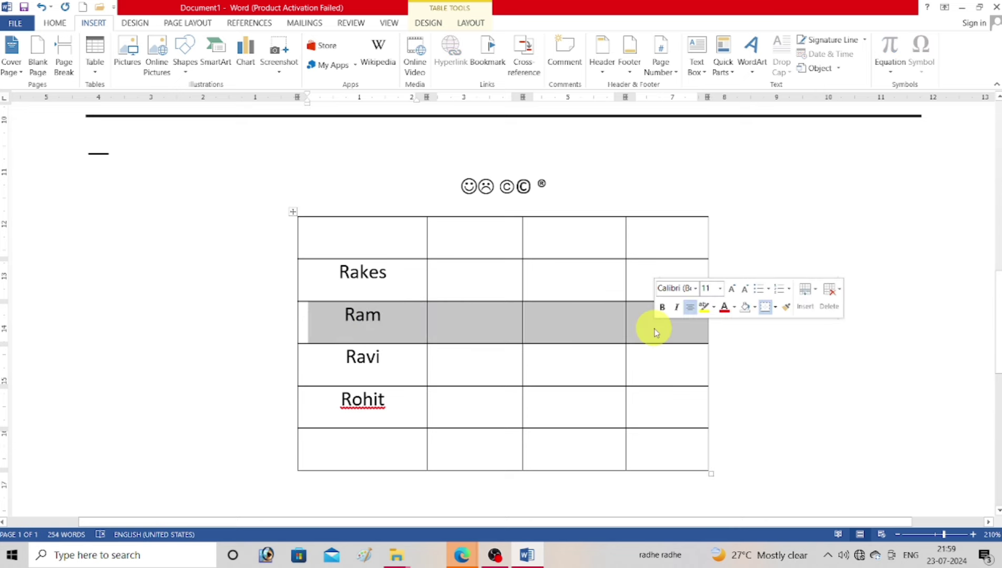
key("alt+shift+Down")
key("alt+shift+Down")
key("alt+shift+Up")
key("alt+shift+Up")
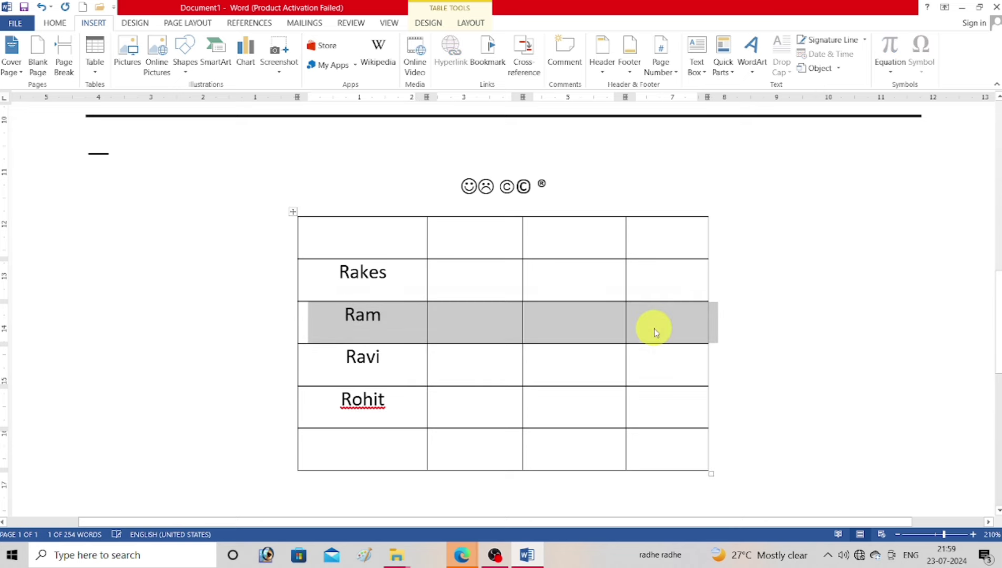
key("alt+shift+Up")
key("alt+shift+Up")
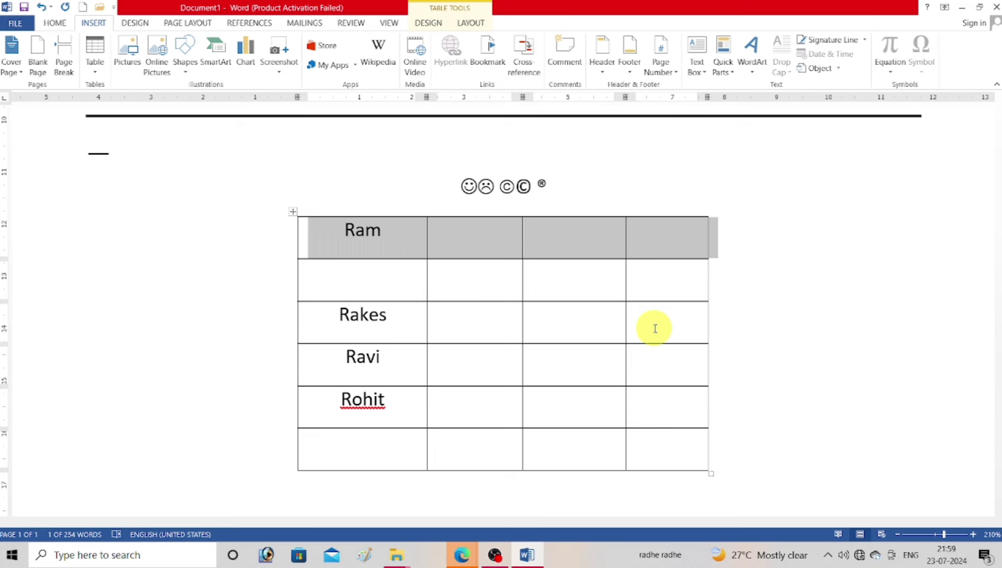
Clear the names from the table, cut the table out, and leave blank lines in its place
left_click(293, 212)
key("Delete")
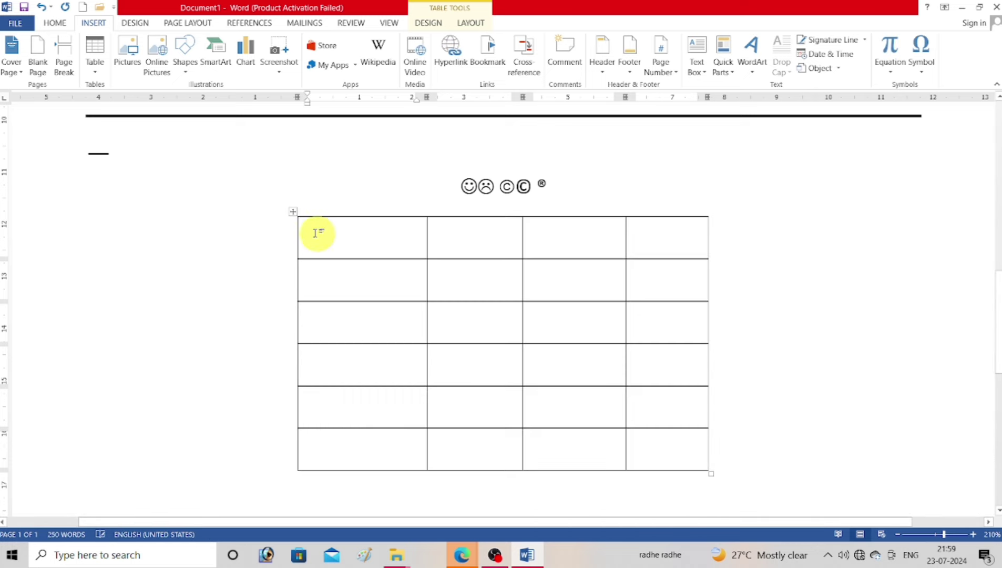
left_click(291, 210)
right_click(290, 211)
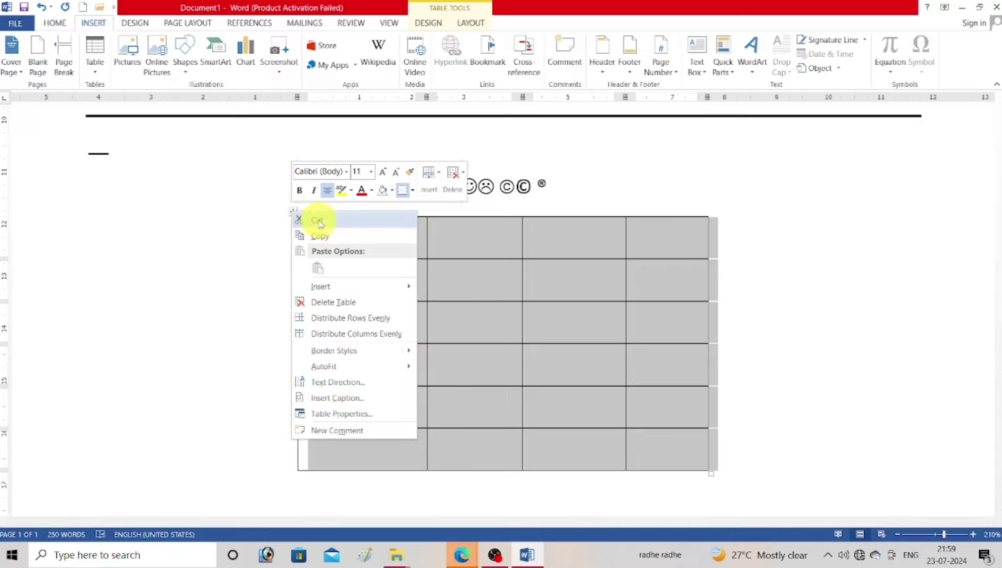
left_click(316, 218)
key("Return")
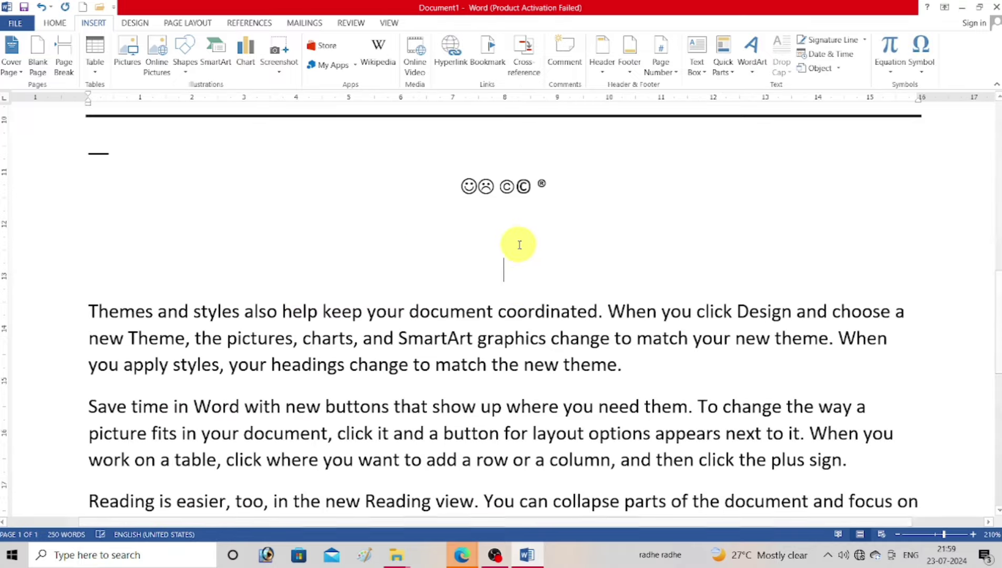
key("Return")
key("Return")
scroll(994, 295, "down", 2)
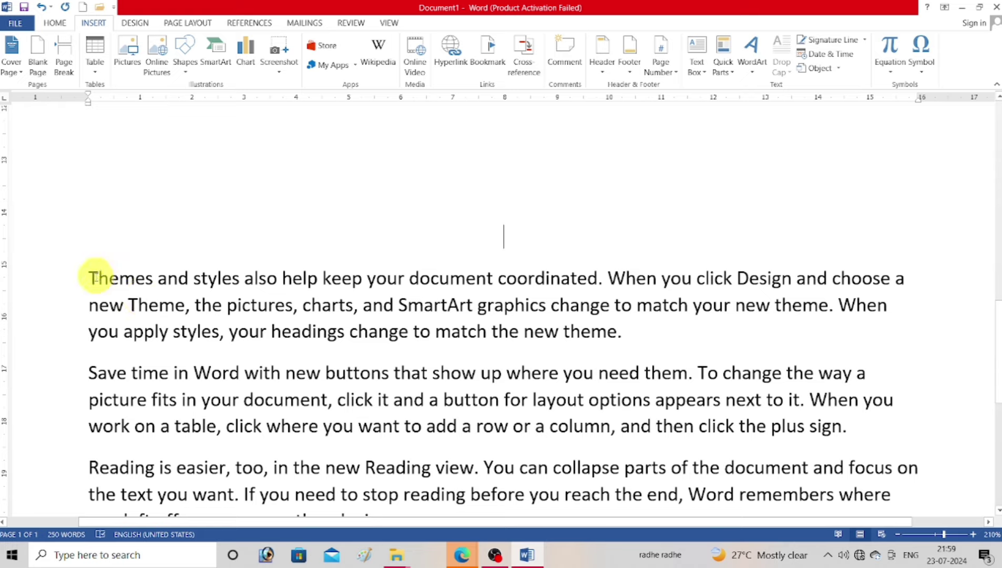
Bold a vertical block of opening words across the 'Themes and styles', 'Save time' and 'Reading' paragraphs
left_click_drag(89, 277, 577, 331)
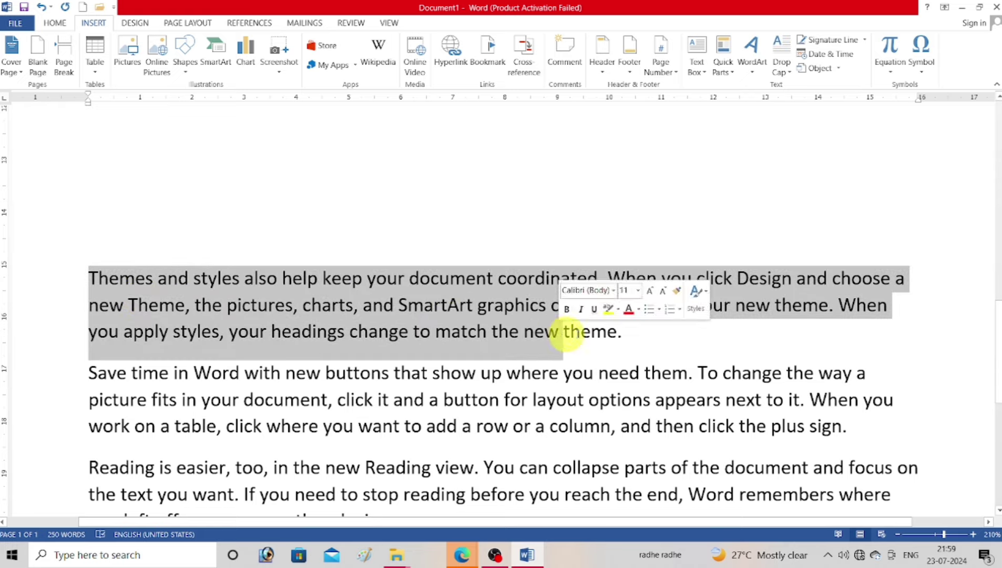
left_click(331, 305)
left_click_drag(83, 276, 681, 334)
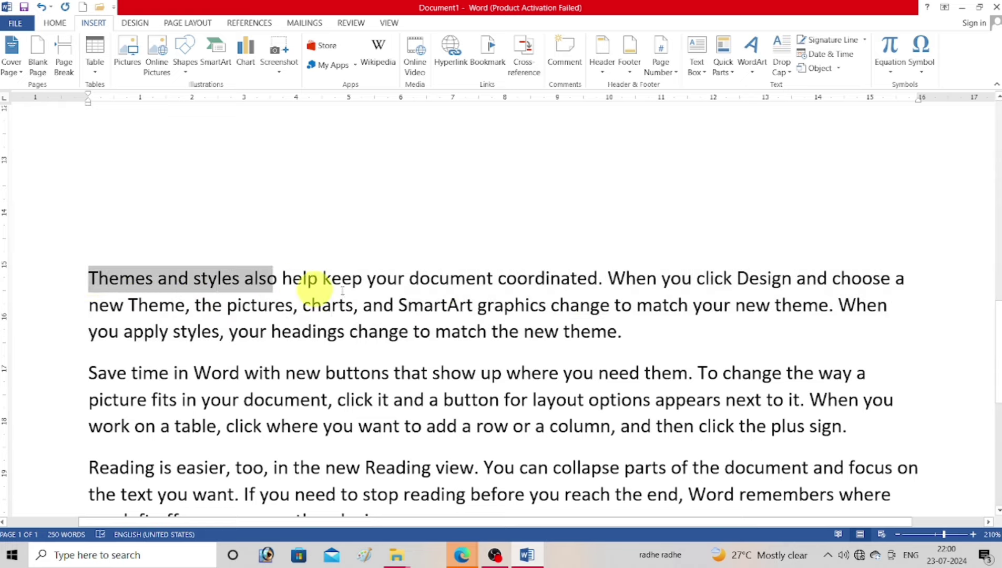
left_click(92, 278)
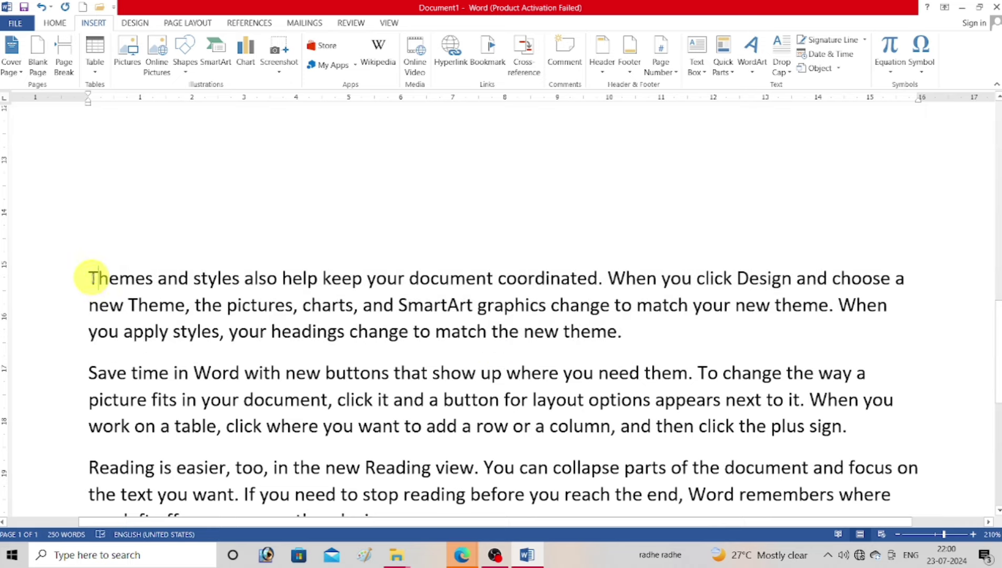
mouse_move(92, 278)
left_mouse_down()
mouse_move(149, 350)
mouse_move(237, 246)
mouse_move(262, 385)
mouse_move(278, 276)
mouse_move(262, 337)
mouse_move(263, 452)
mouse_move(387, 434)
mouse_move(425, 335)
mouse_move(168, 375)
mouse_move(253, 463)
mouse_move(255, 480)
left_mouse_up()
left_click(55, 22)
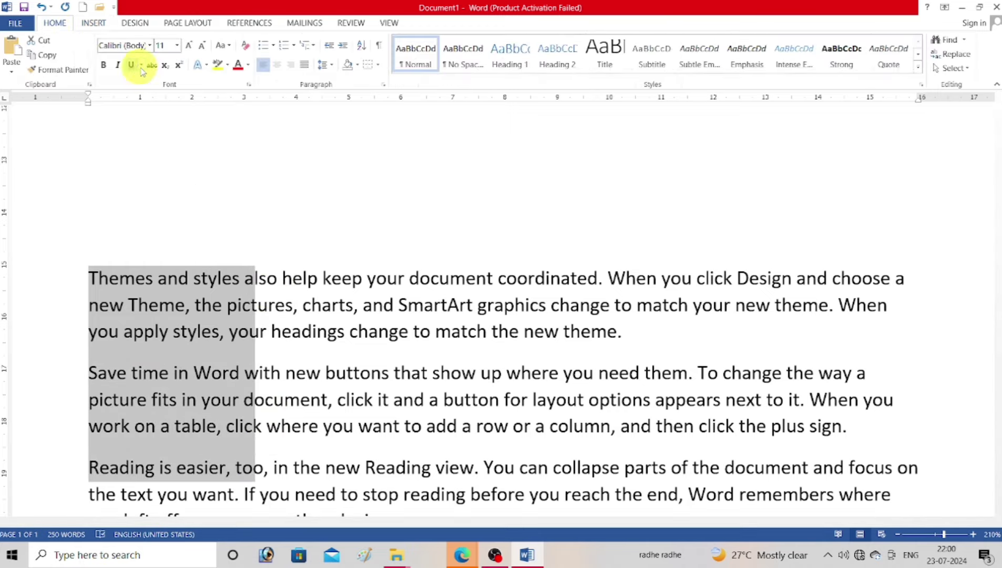
left_click(104, 64)
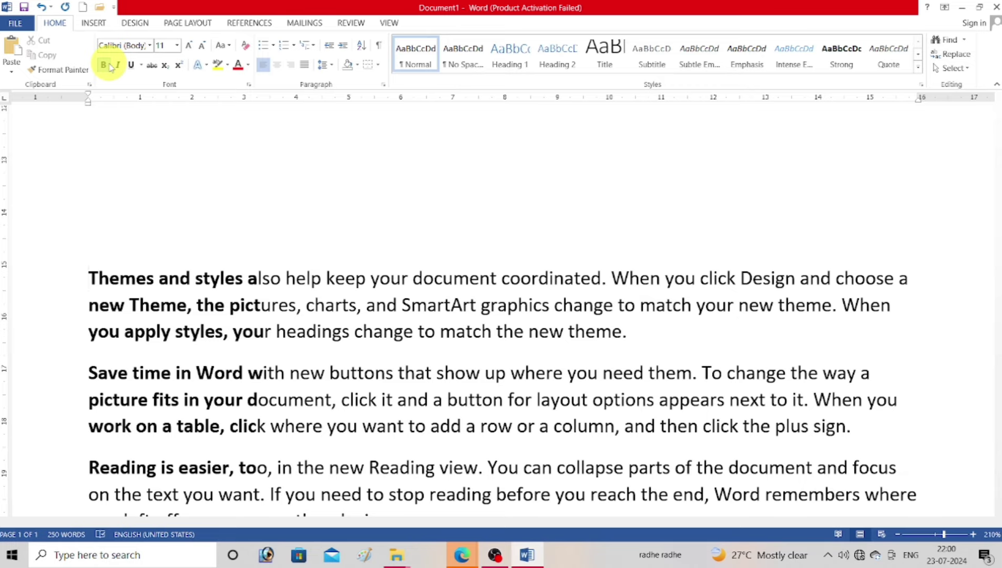
Create a -> solid-arrow bullet list with 'sadasd' and a line of filler words, then end it
key("Up")
key("Up")
key("Up")
type("-")
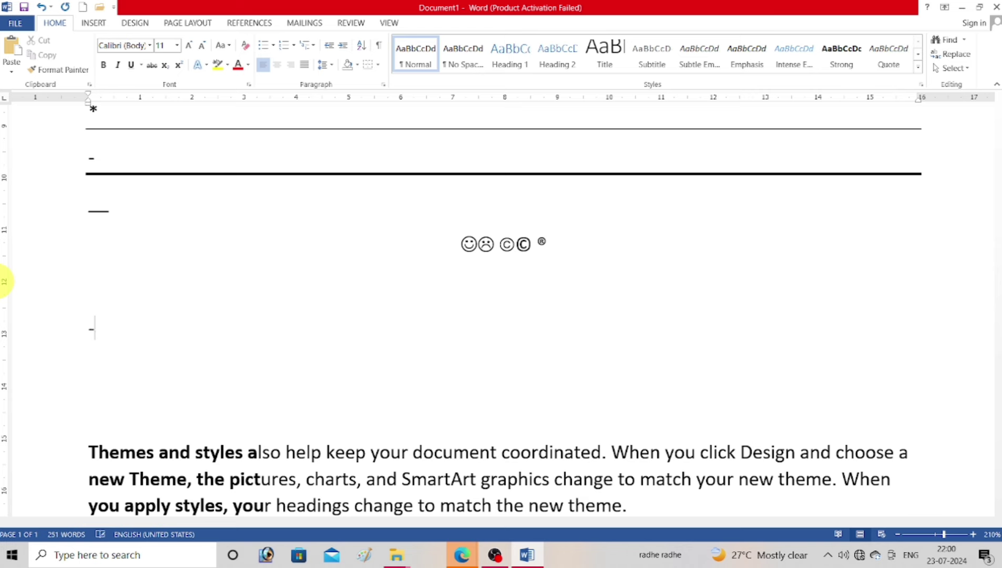
type(">")
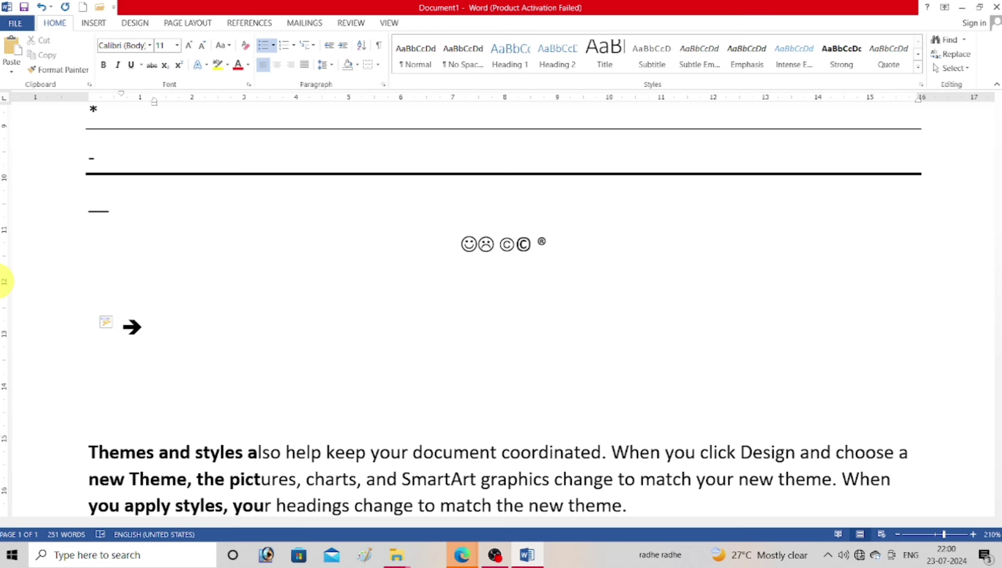
key("BackSpace")
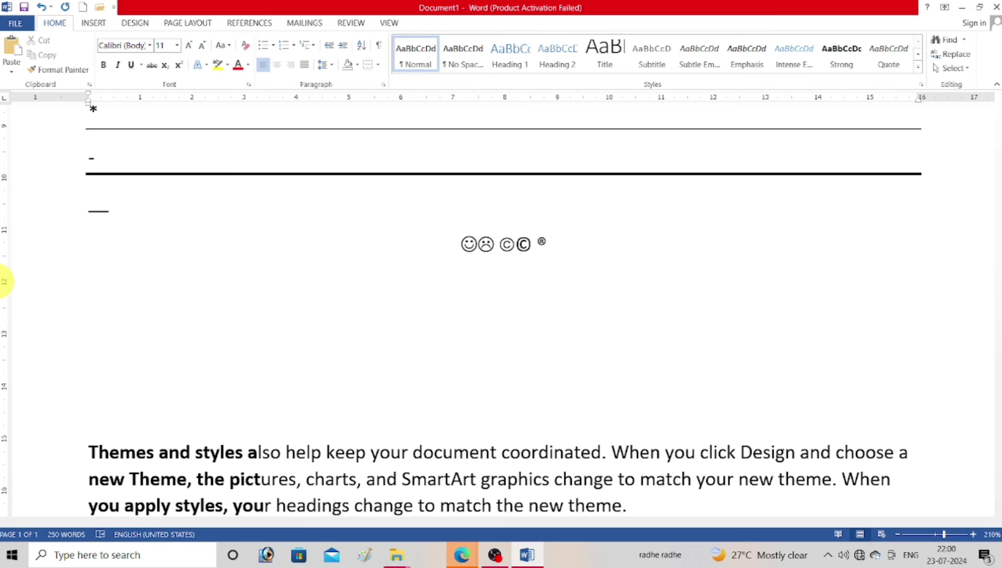
key("Return")
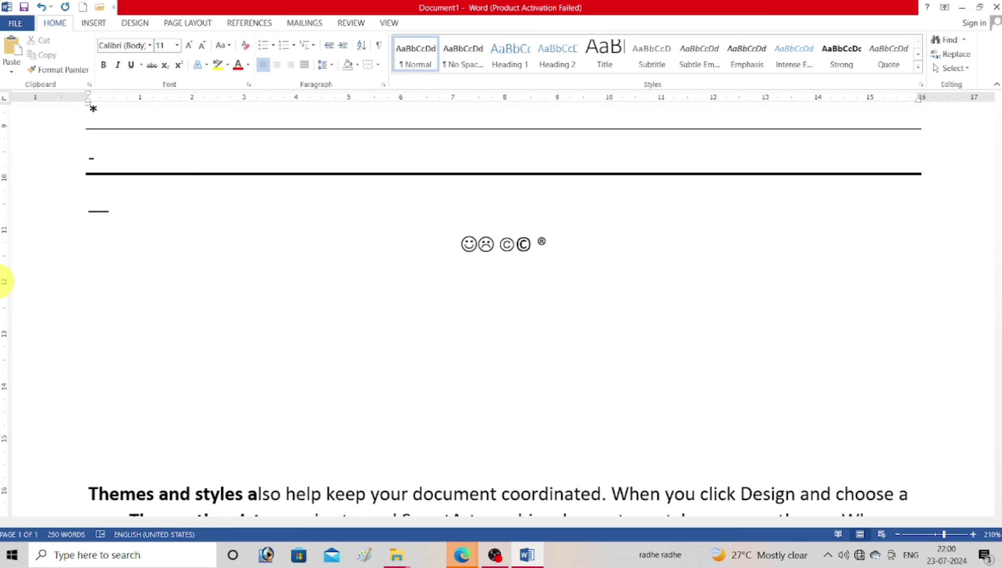
type("-")
type(">")
key("space")
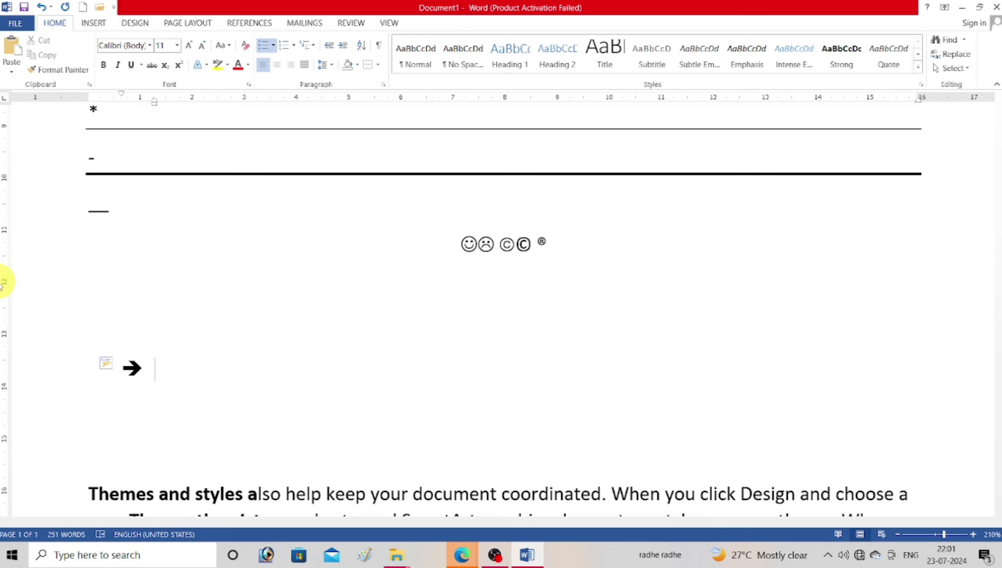
type("sadasd")
key("Return")
type("asd")
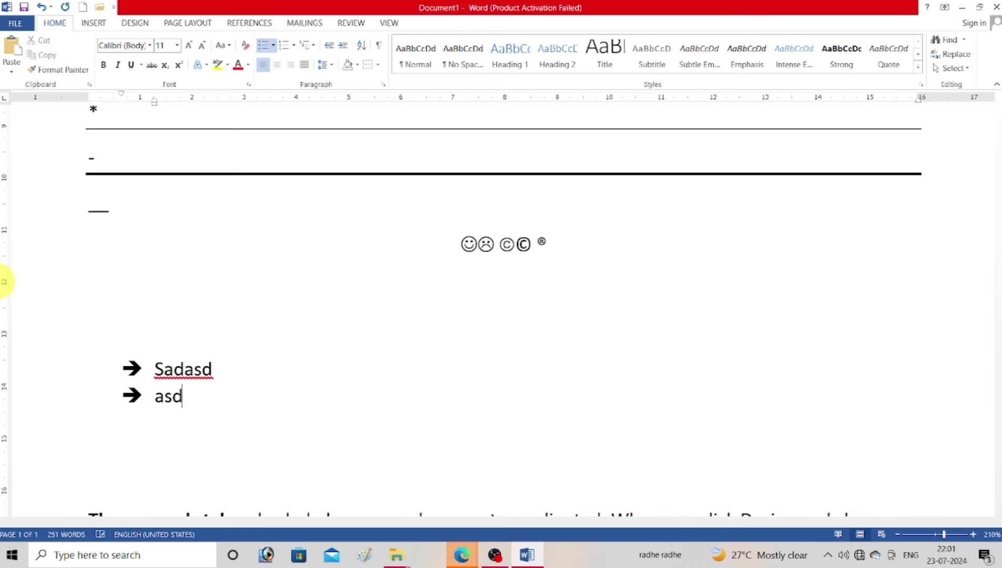
type("dad sa dd add ad sada dasd d as")
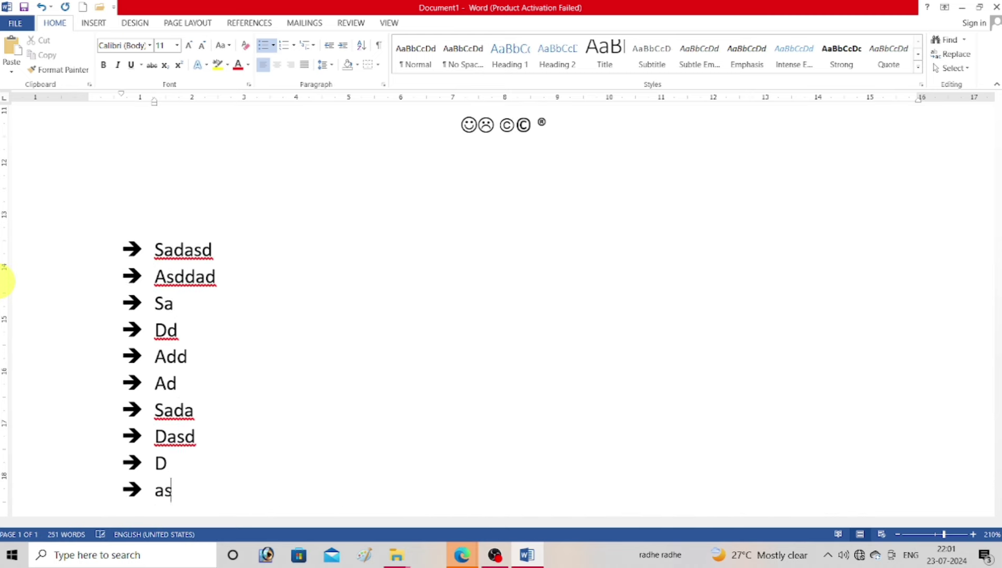
type("d sad ds dsa d a")
key("Return")
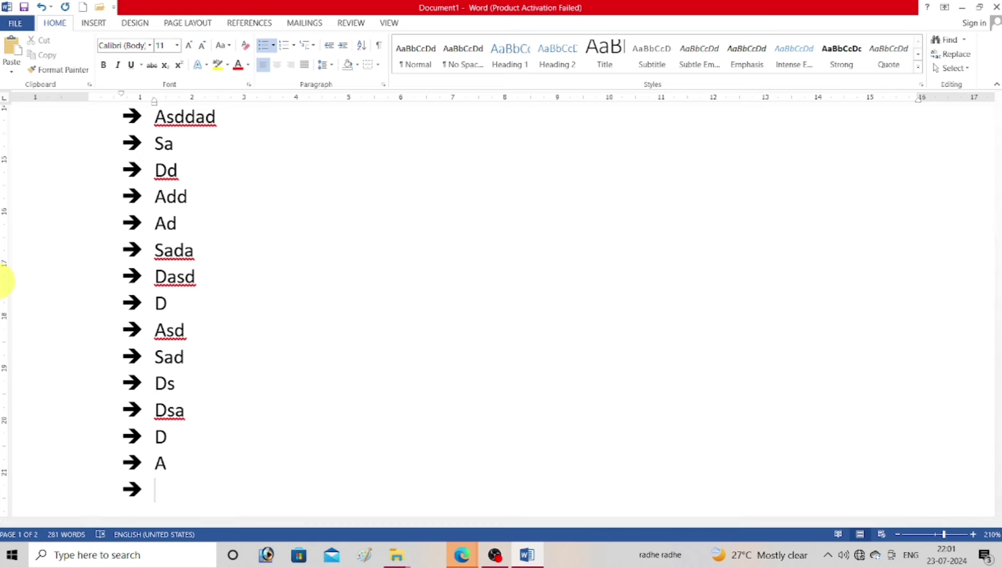
key("Return")
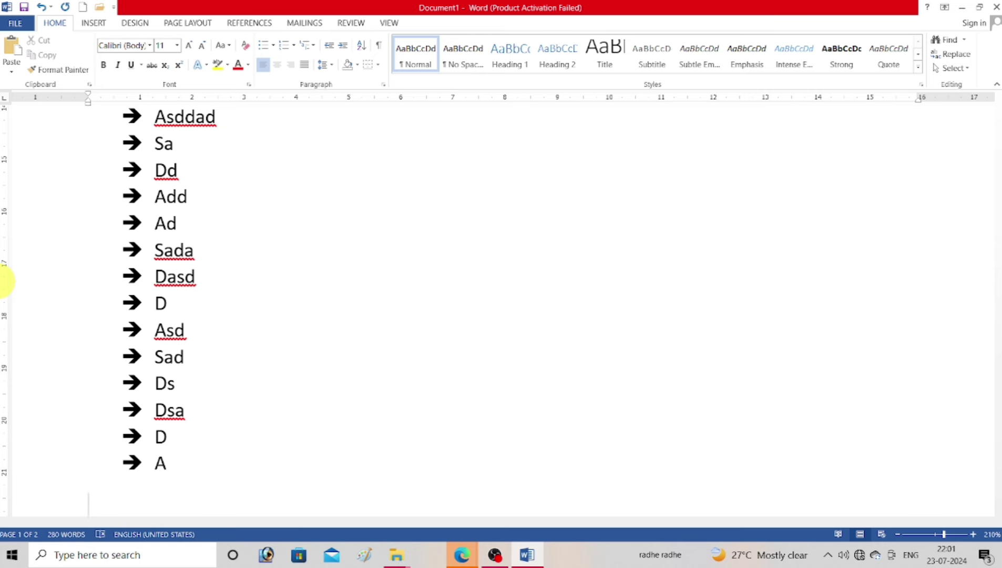
Make a => hollow-arrow bullet 'DF SD FS DFD SFSD F F SDF SDF SDF', then create a new document
type("_")
type(">")
key("Tab")
key("BackSpace")
key("BackSpace")
key("BackSpace")
scroll(4, 280, "down", 2)
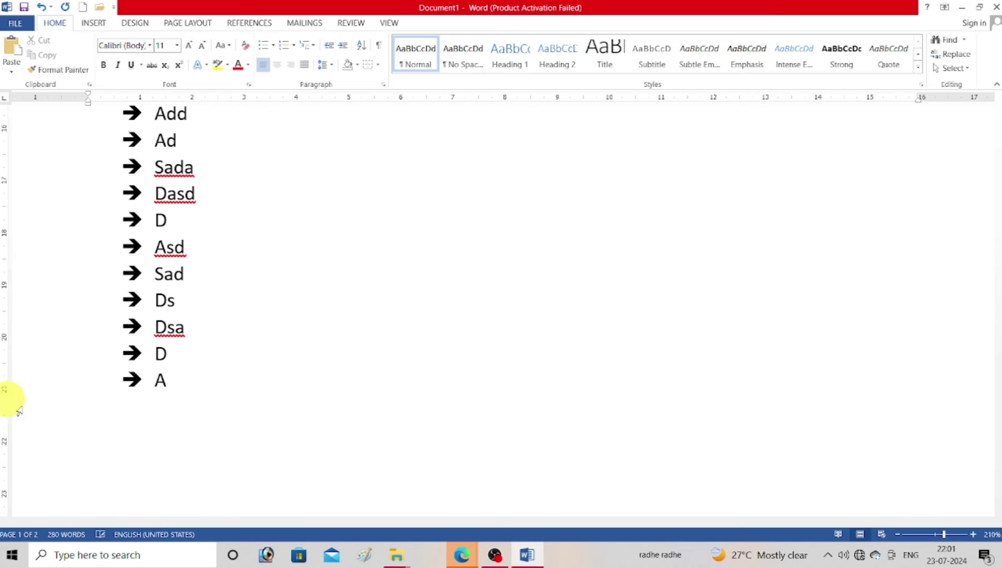
left_click(90, 423)
type("=")
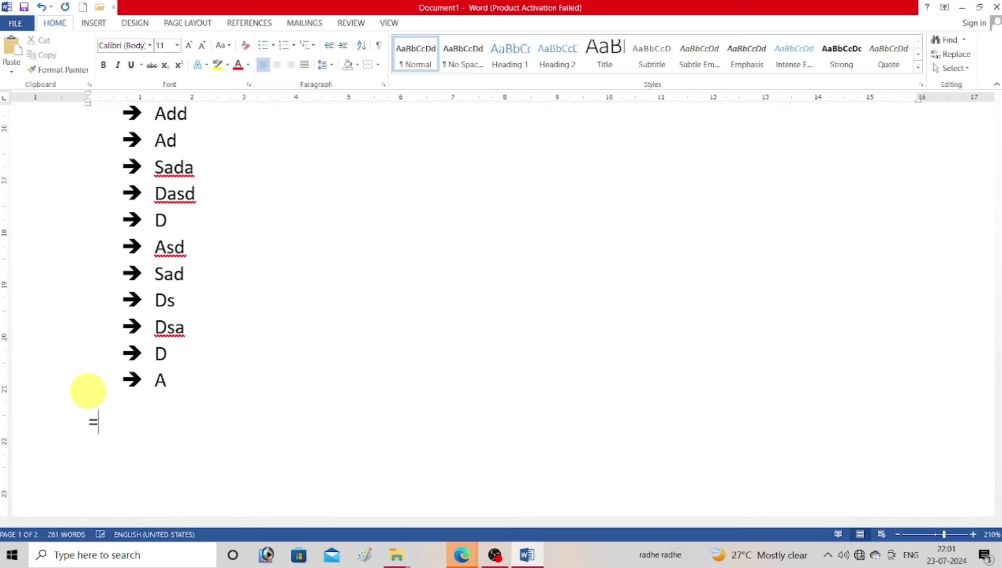
type(">")
key("Tab")
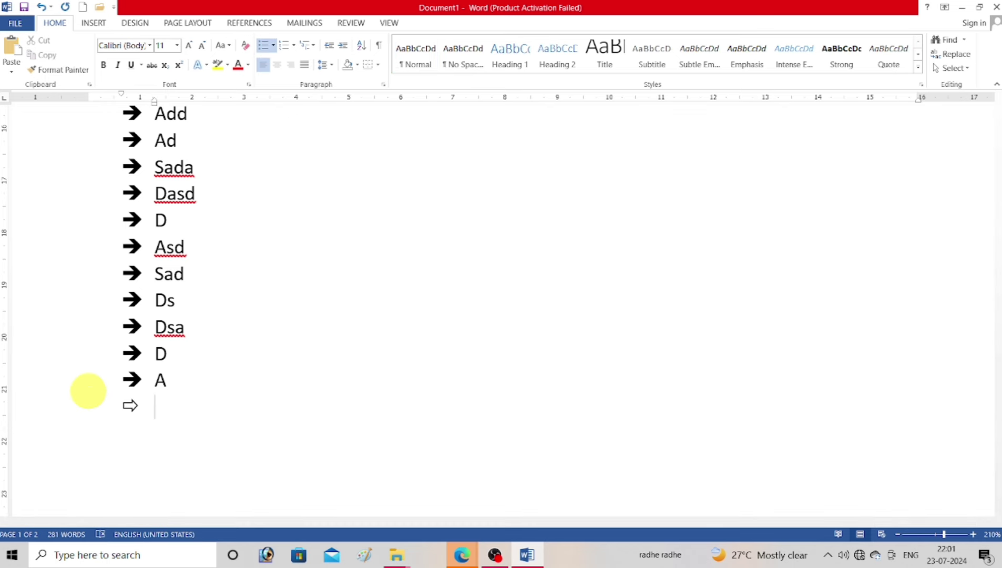
type("DF SD FS DFD SFSD F F S")
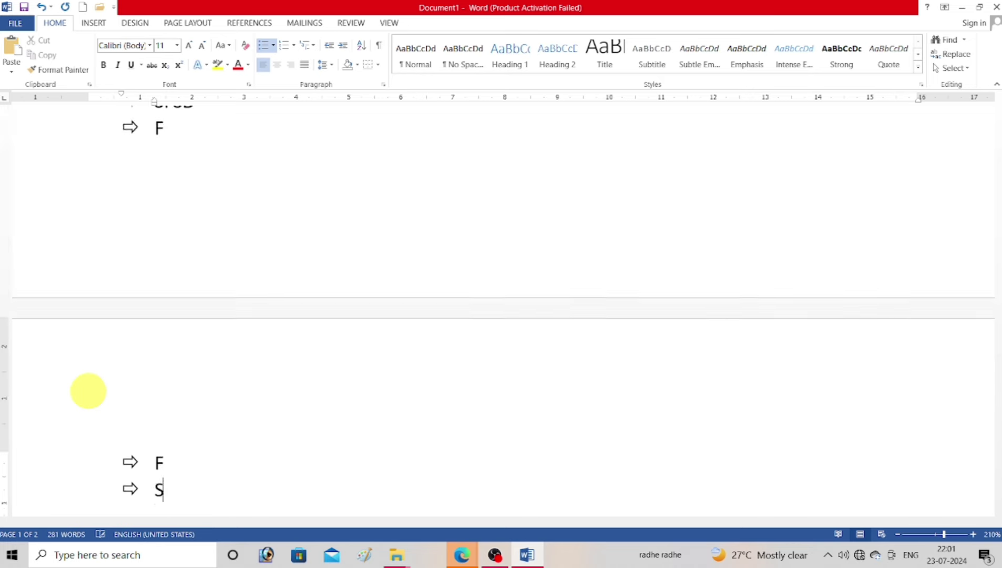
type("DF SDF SDF")
key("Return")
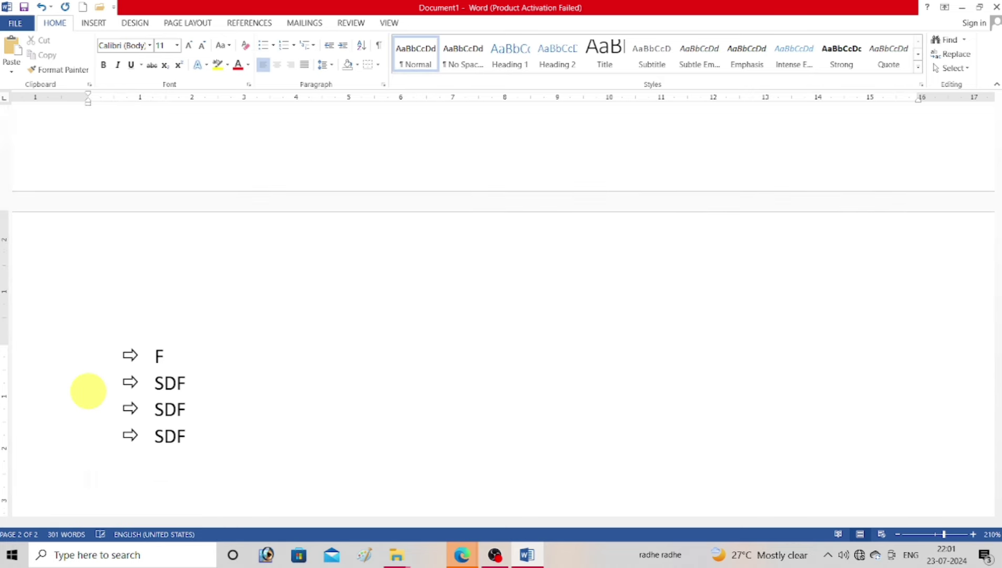
key("ctrl+n")
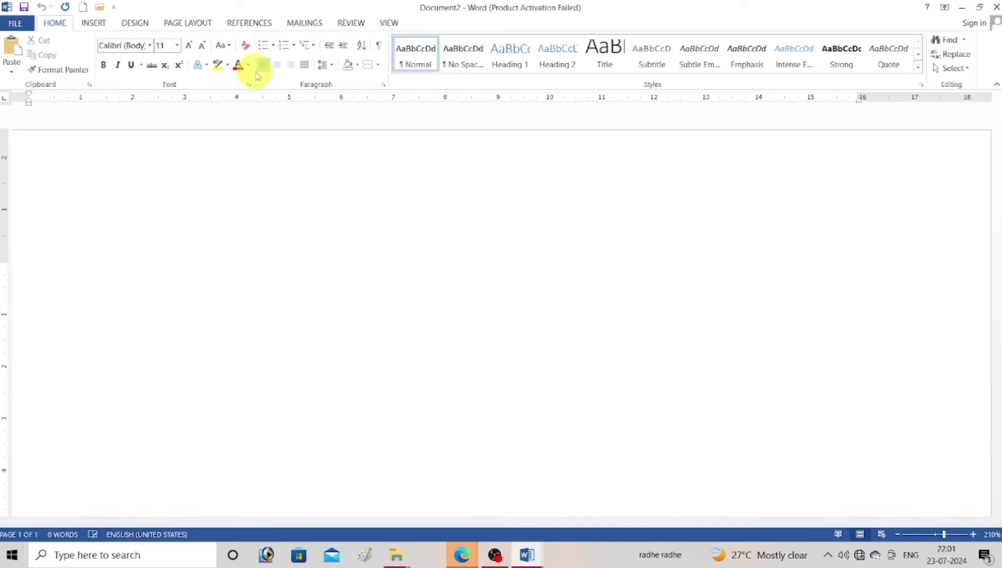
Type a => hollow-arrow list from FSDF to DF, then a -> line ending with DSD
type("=")
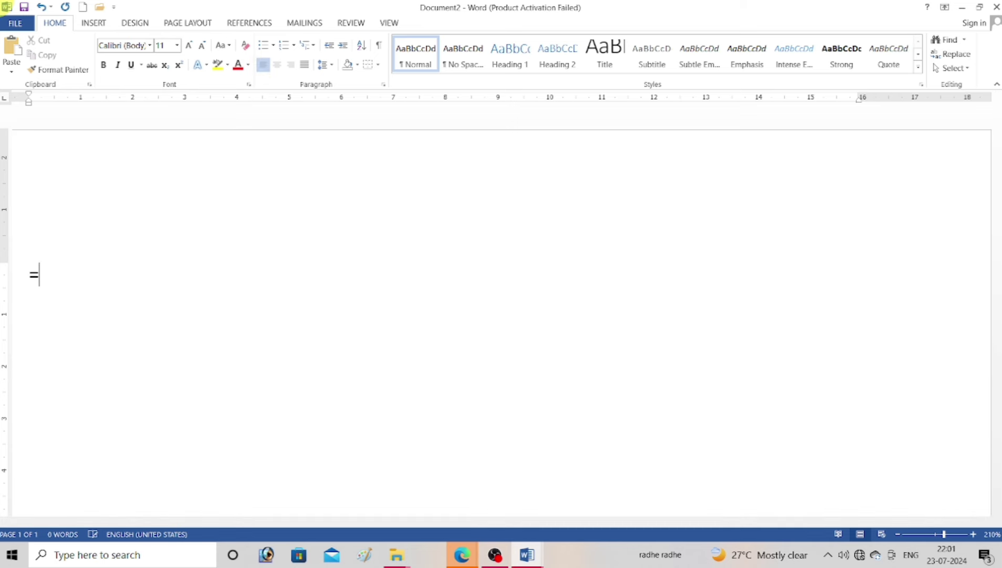
type(">")
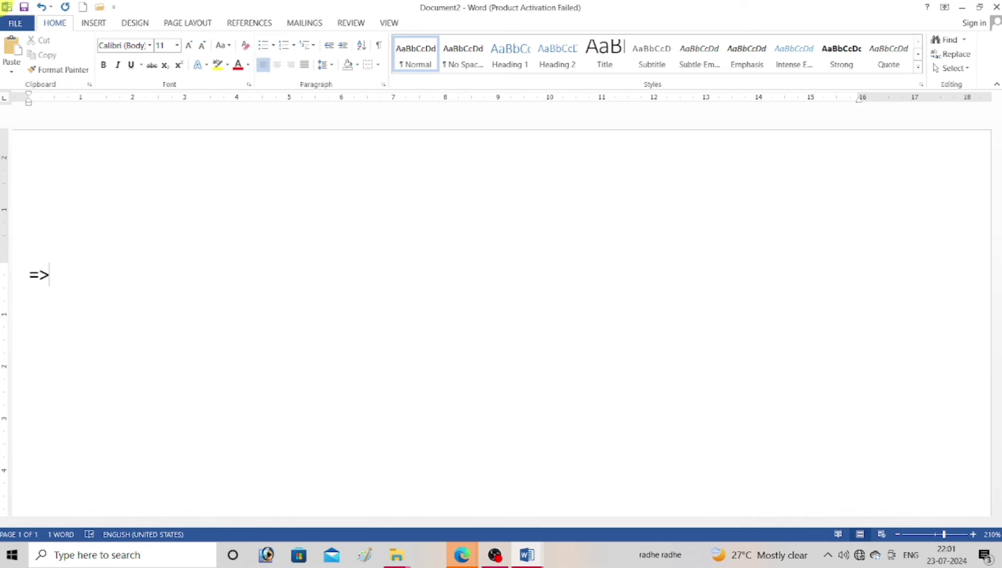
type(" FSDF")
key("Return")
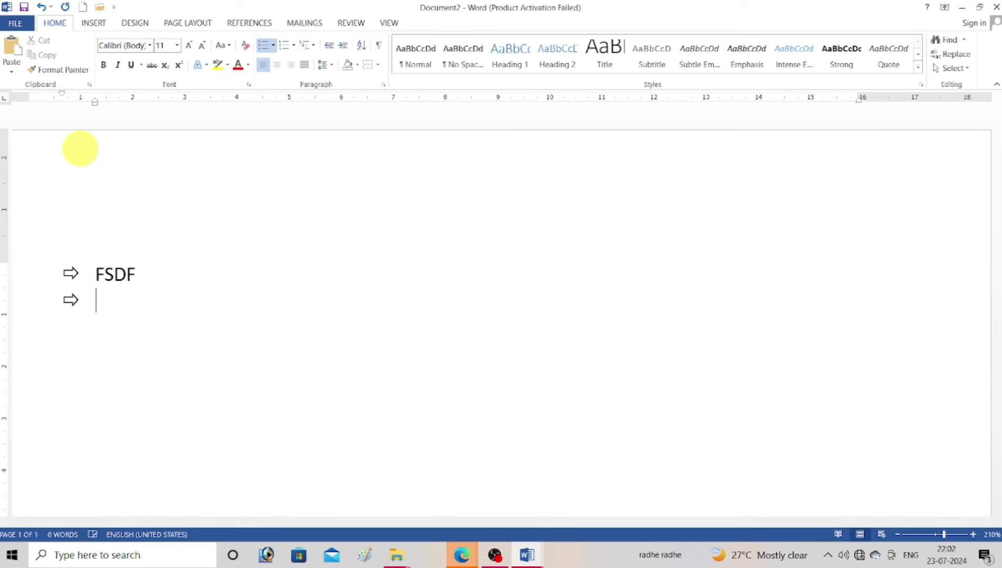
type("SDF FSD FSD D FSDF DF")
key("Return")
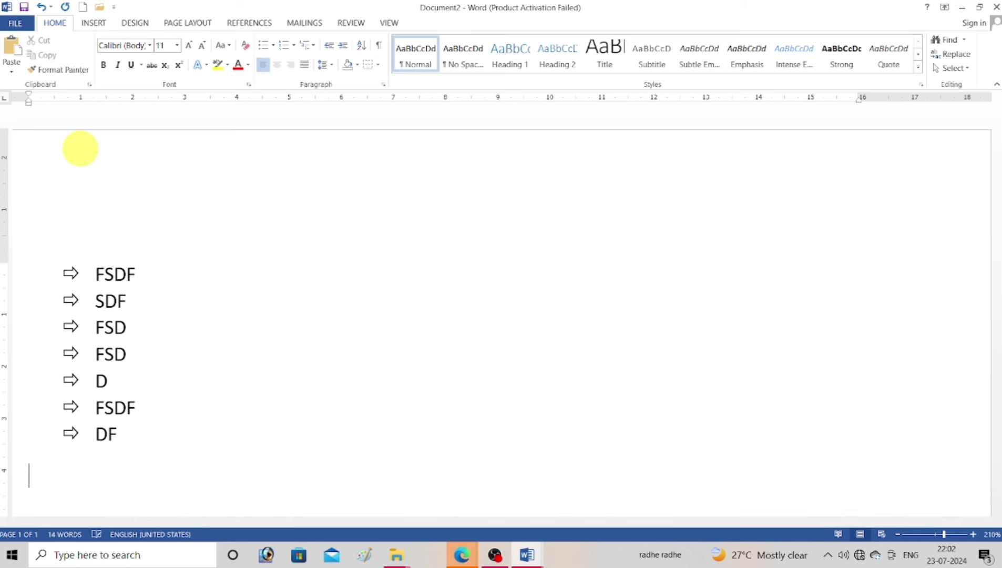
type("-")
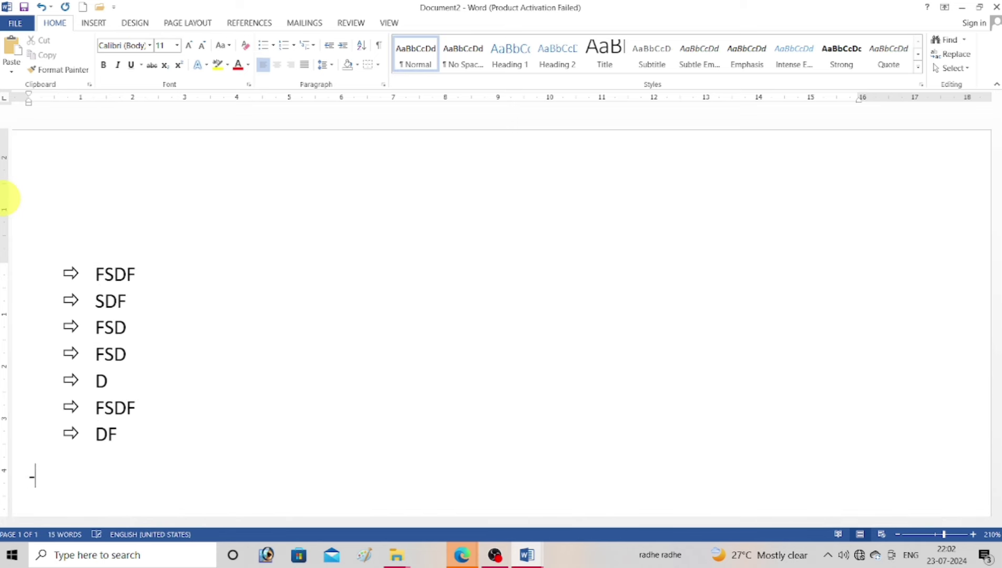
type(">")
type(" SDF")
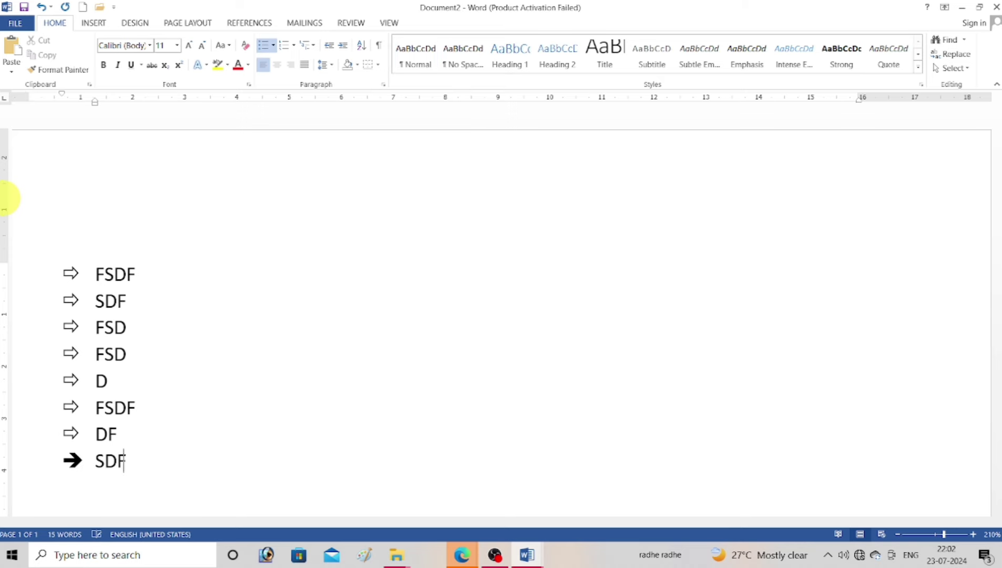
type("SF SDF SDF SDFSD F SDF DSF DSD")
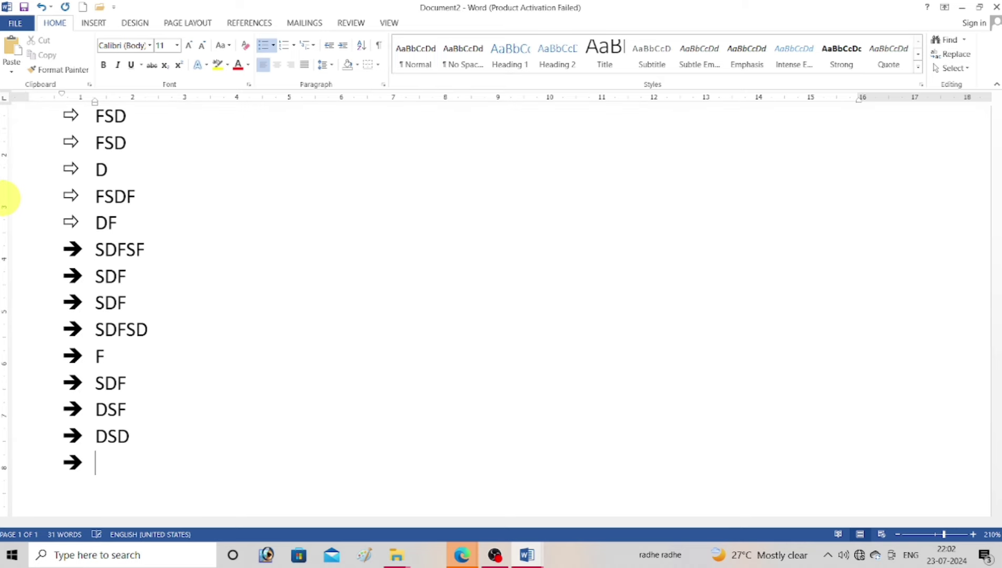